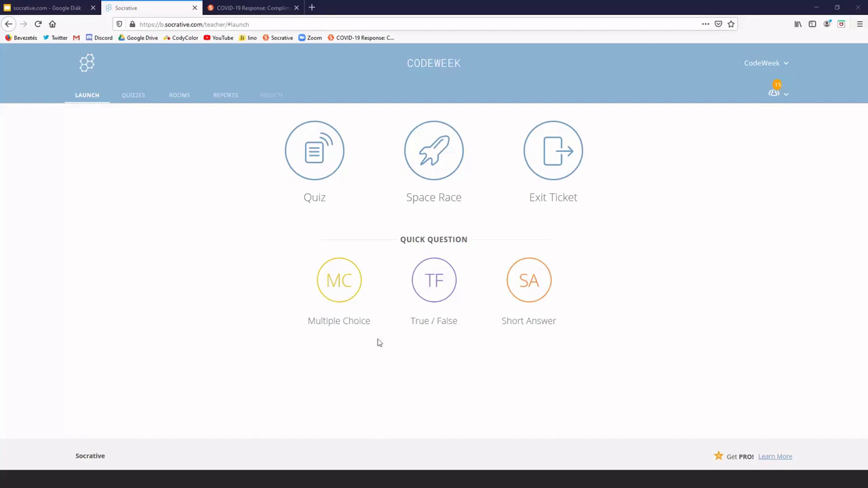
# Choose the Harry Potter kvíz (kezdő) quiz to launch and continue to delivery settings
pyautogui.click(315, 169)
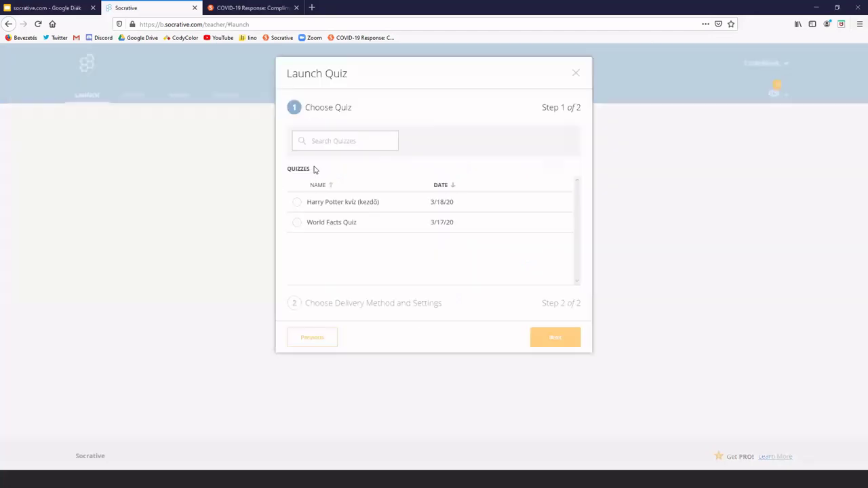
pyautogui.click(294, 204)
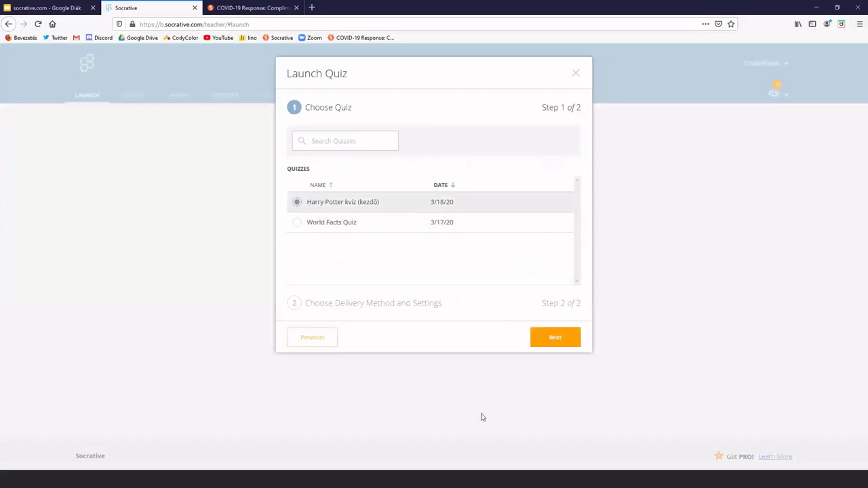
pyautogui.click(560, 342)
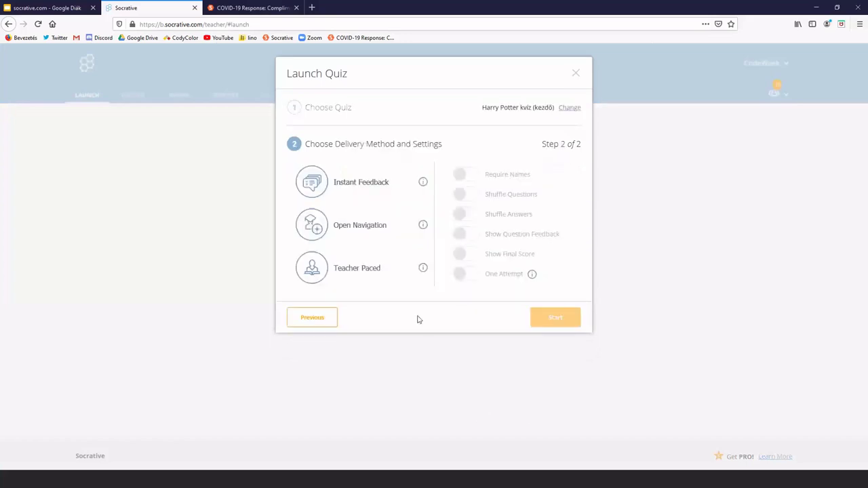
# Start the Harry Potter quiz with Instant Feedback, shuffled questions and shuffled answers
pyautogui.click(363, 193)
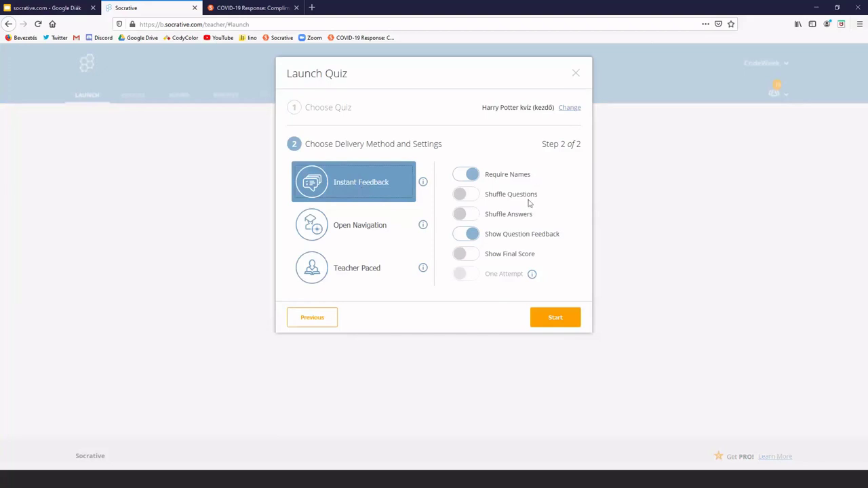
pyautogui.click(465, 195)
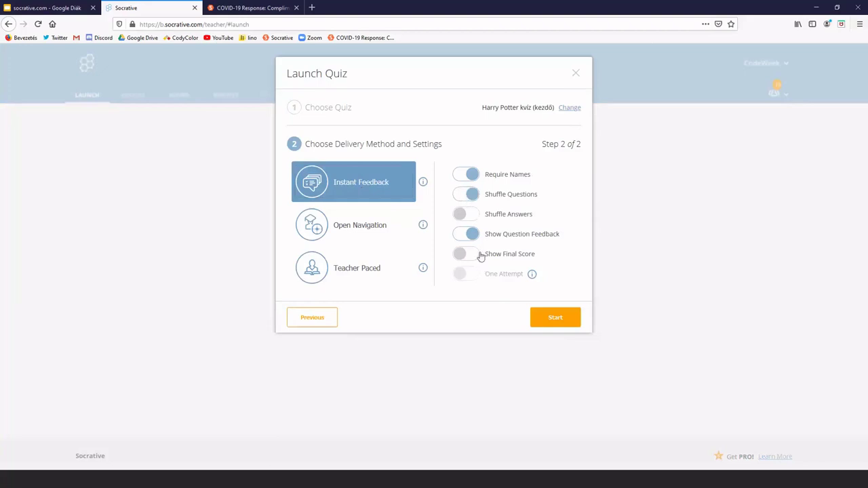
pyautogui.click(467, 215)
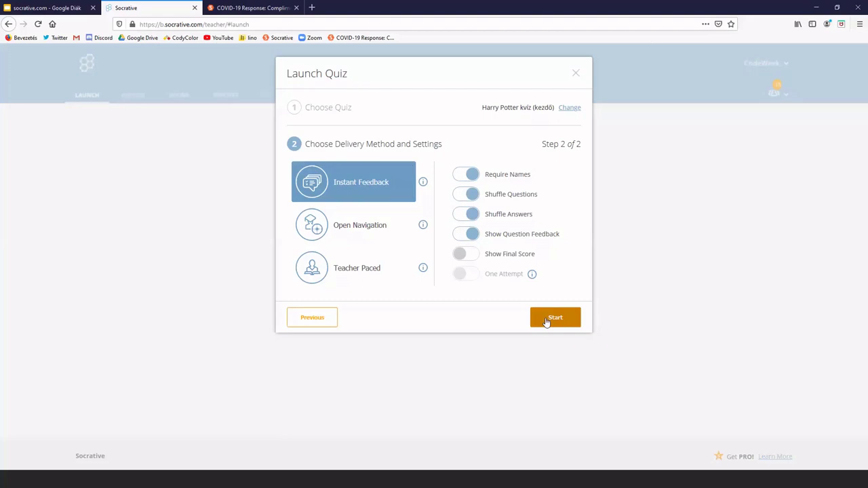
pyautogui.click(546, 320)
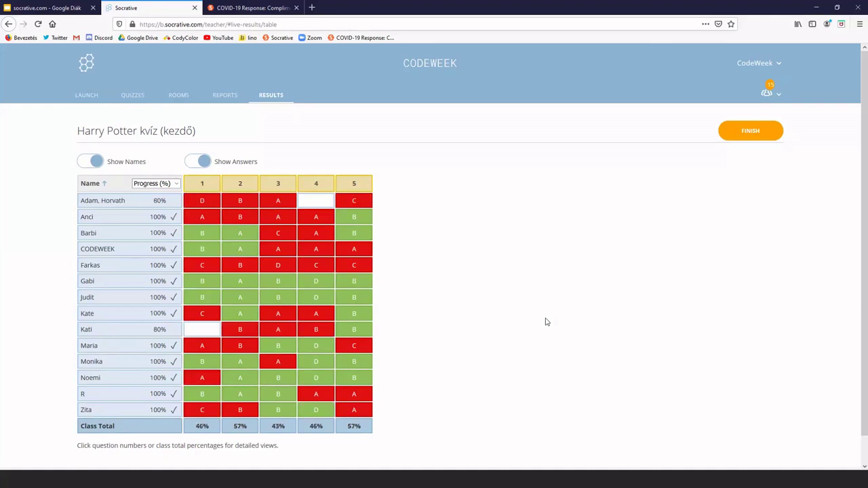
pyautogui.click(281, 186)
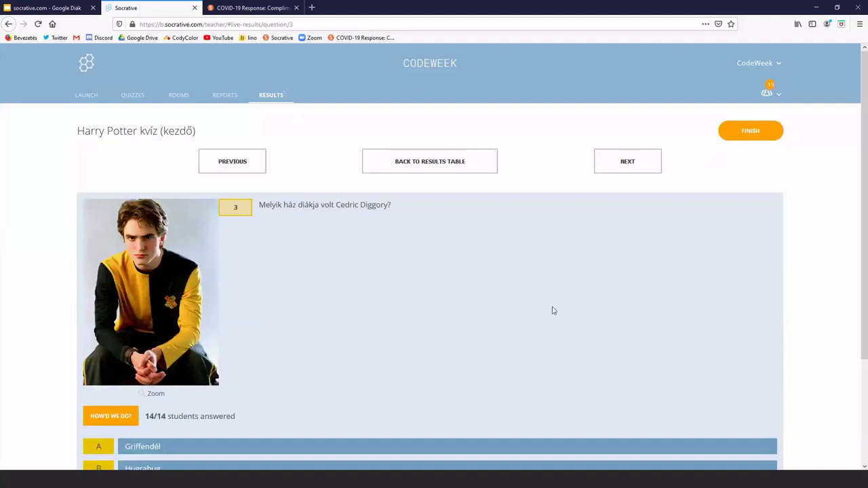
pyautogui.scroll(-3, 552, 310)
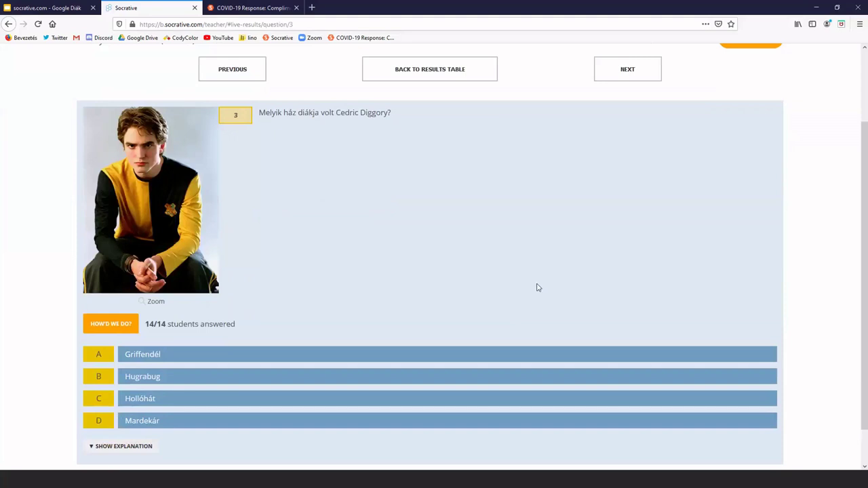
pyautogui.scroll(3, 536, 287)
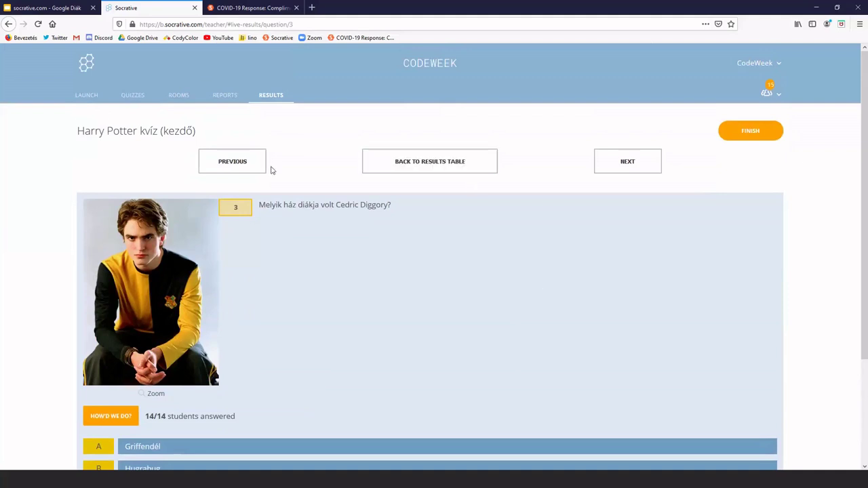
pyautogui.click(388, 170)
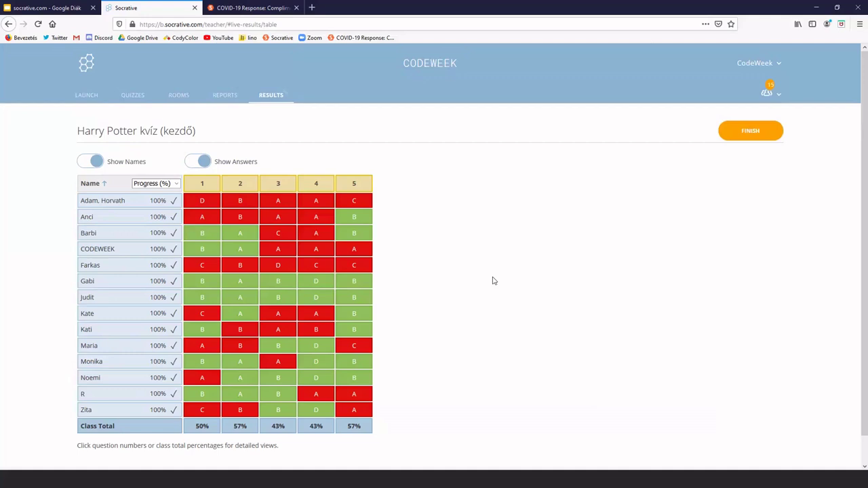
pyautogui.click(239, 184)
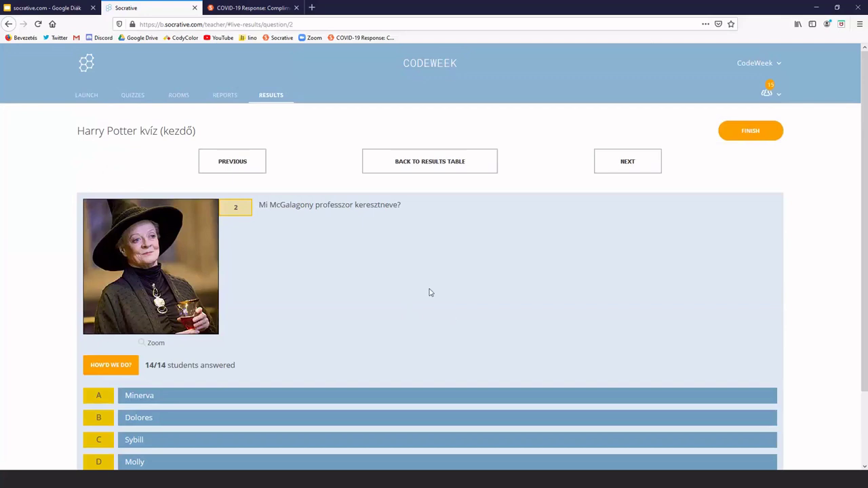
pyautogui.click(437, 172)
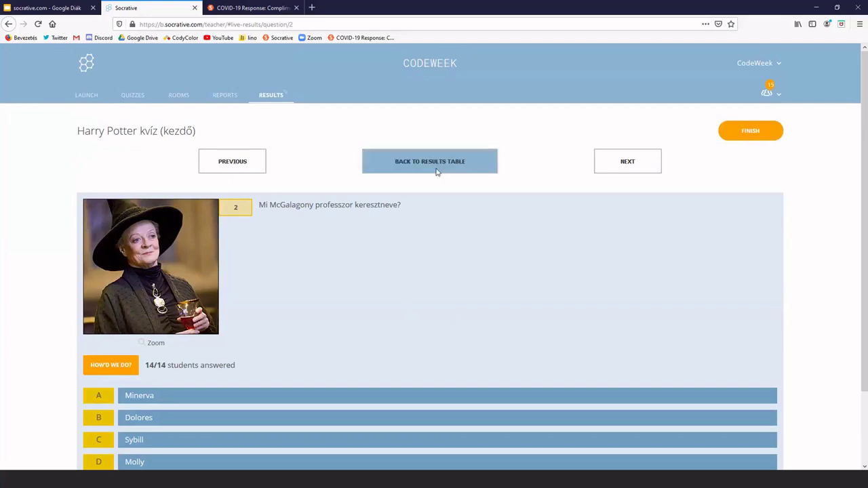
pyautogui.scroll(-1, 583, 323)
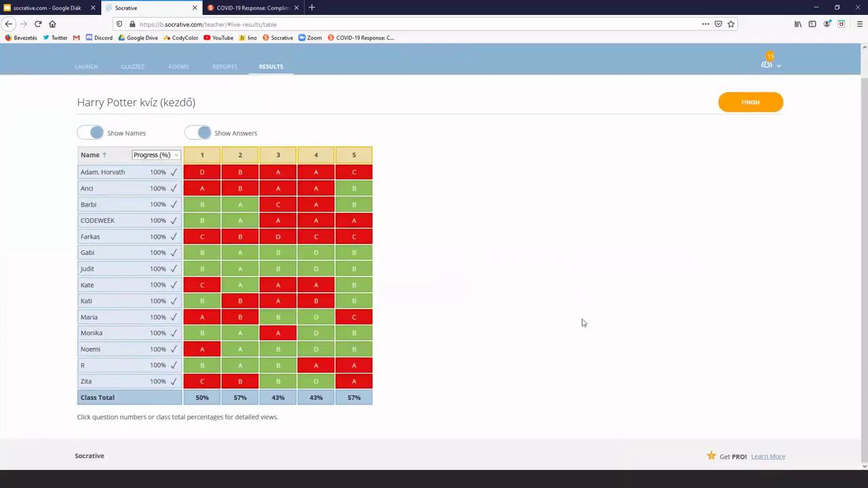
# Toggle student names off and on, hide answers, then finish the live Harry Potter activity
pyautogui.click(98, 134)
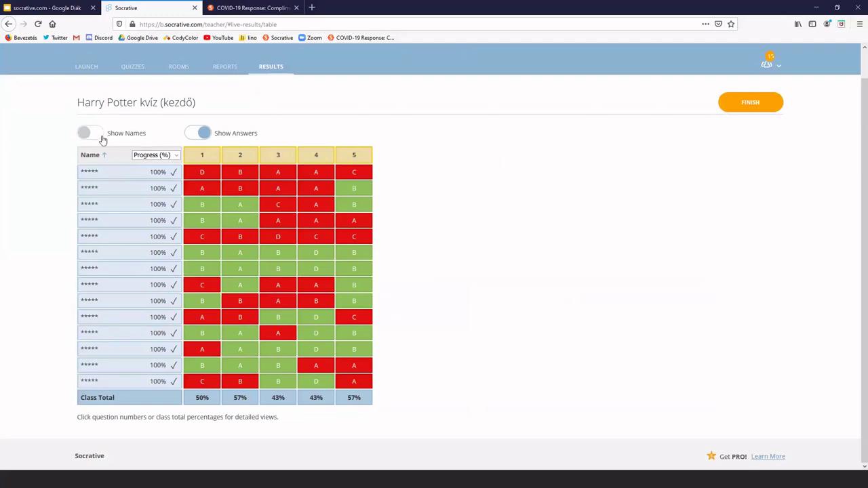
pyautogui.click(99, 134)
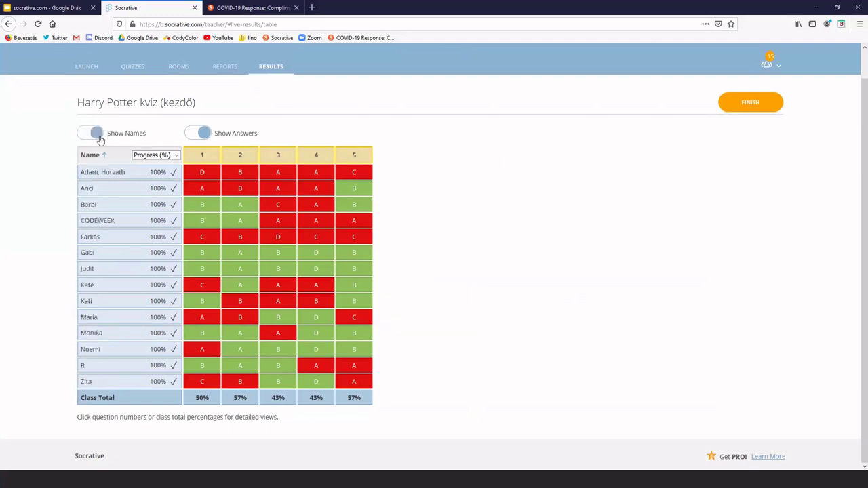
pyautogui.click(202, 135)
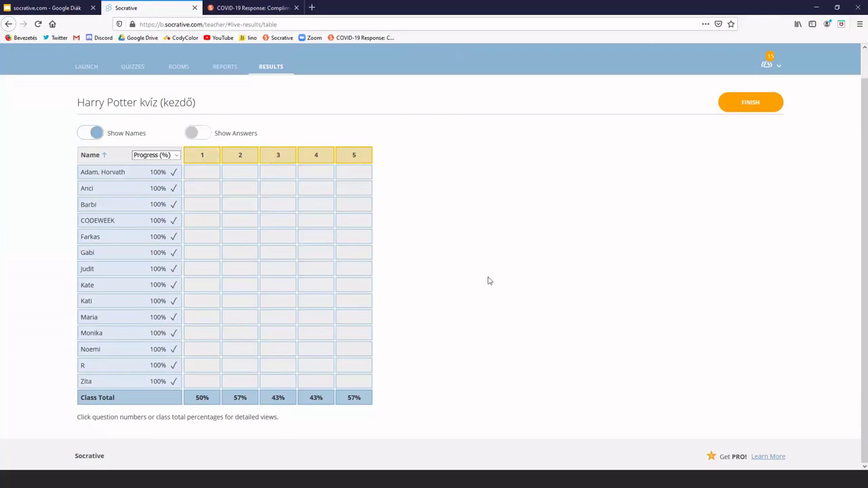
pyautogui.click(757, 109)
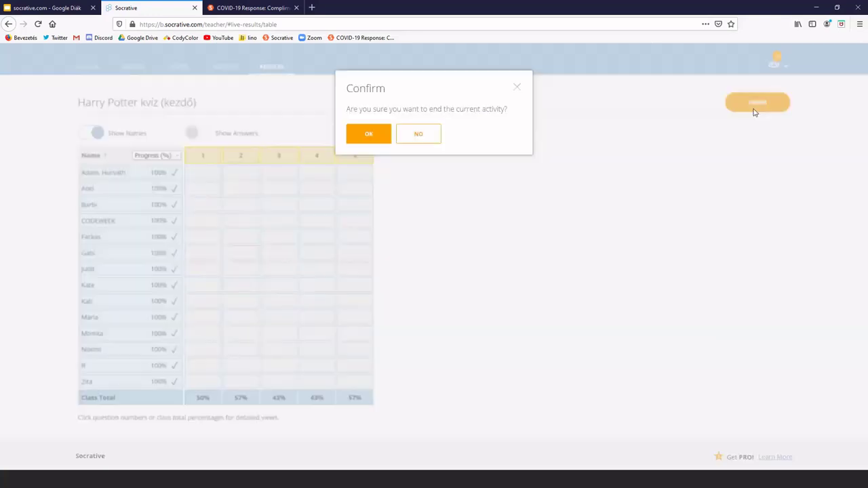
# Confirm ending the activity to load the final Wed Mar 18 2020 results
pyautogui.click(358, 135)
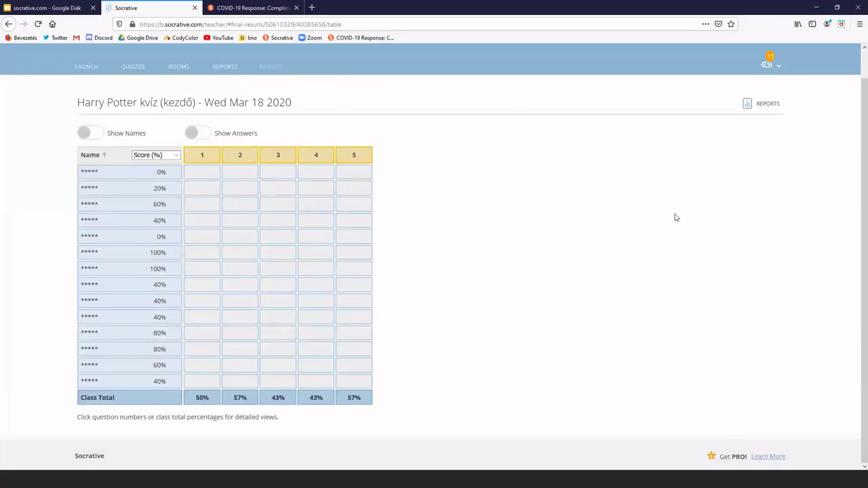
pyautogui.click(762, 108)
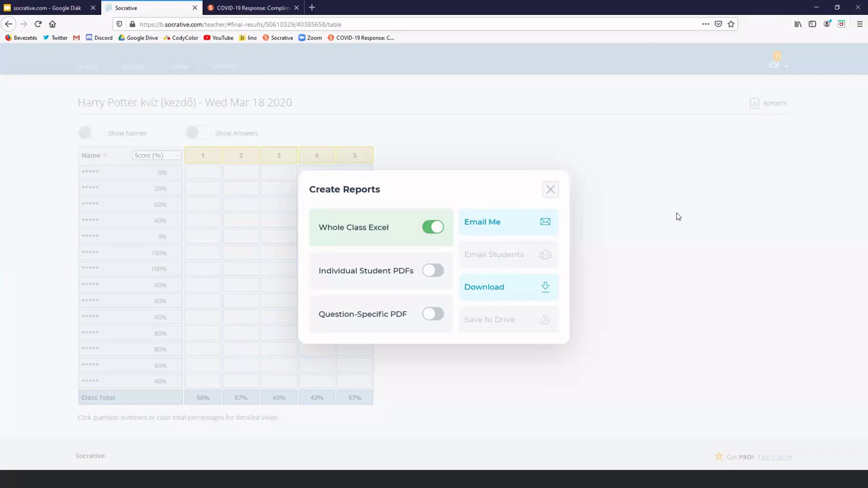
pyautogui.click(551, 191)
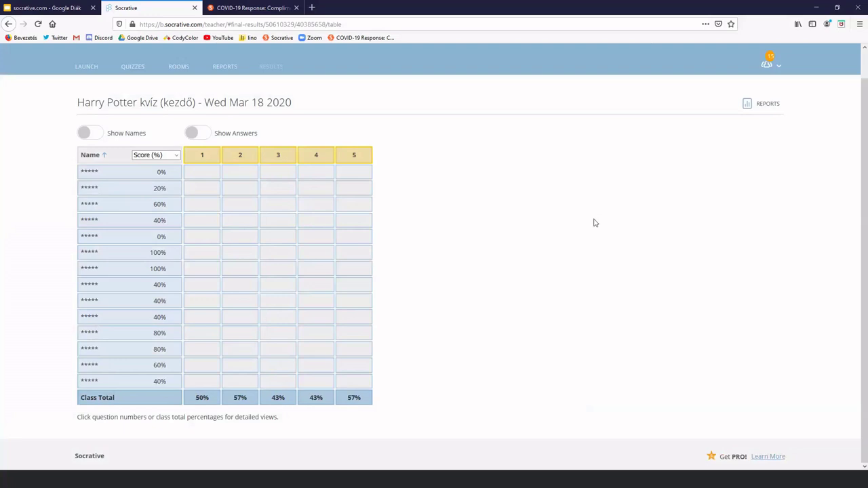
pyautogui.click(87, 73)
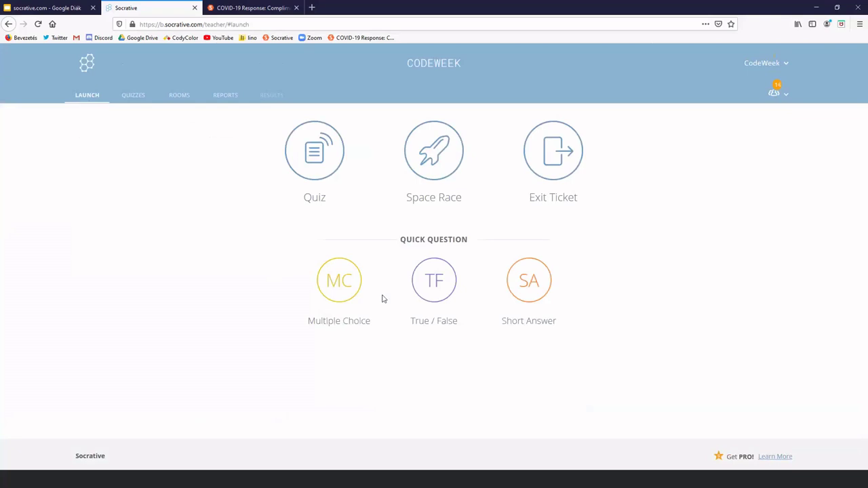
pyautogui.click(434, 280)
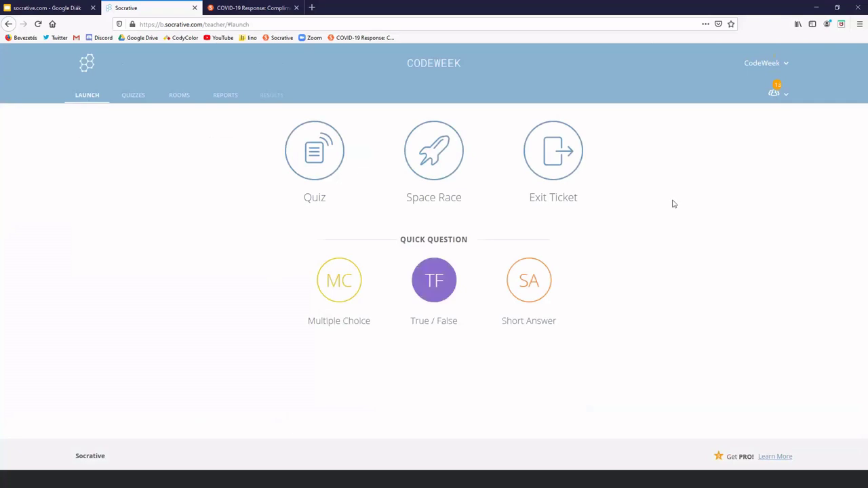
pyautogui.click(775, 92)
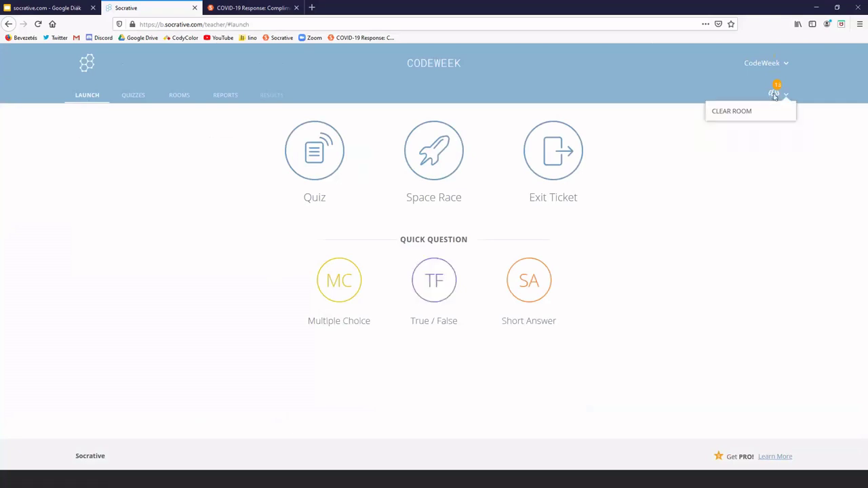
pyautogui.click(742, 116)
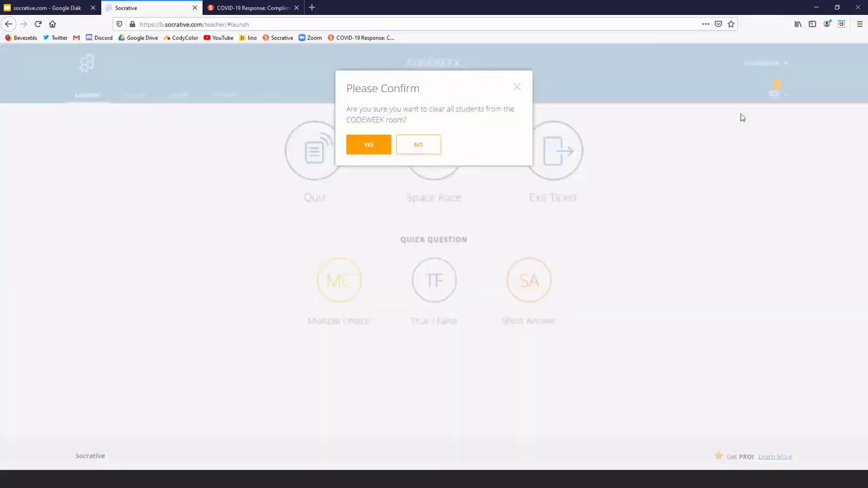
pyautogui.click(381, 153)
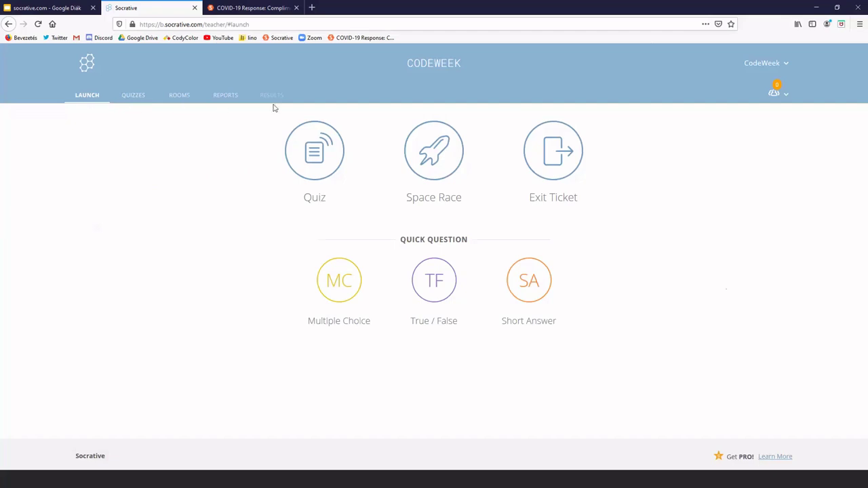
pyautogui.click(179, 101)
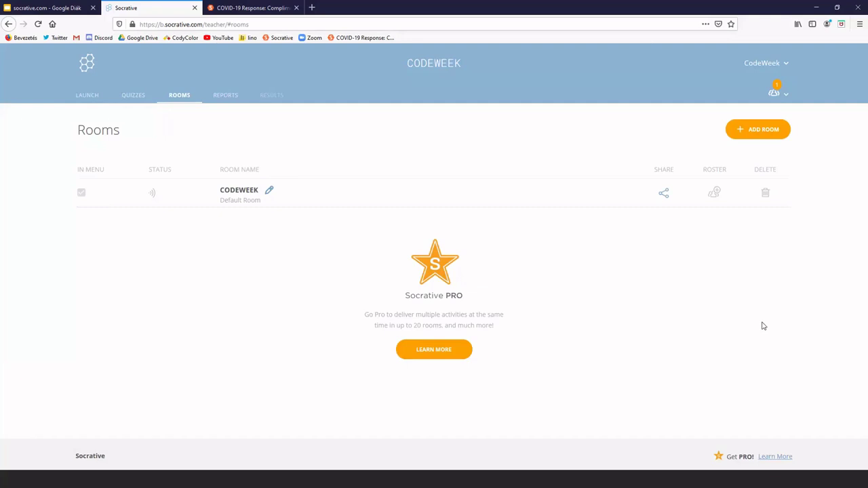
pyautogui.click(268, 194)
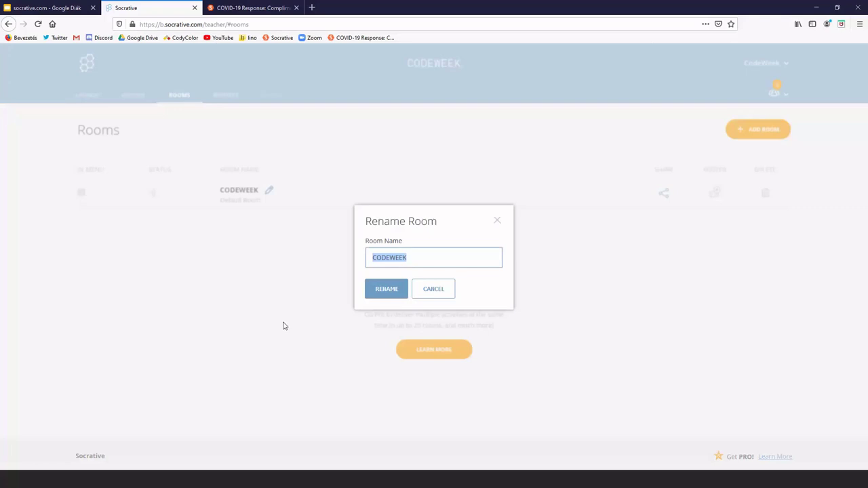
pyautogui.click(498, 225)
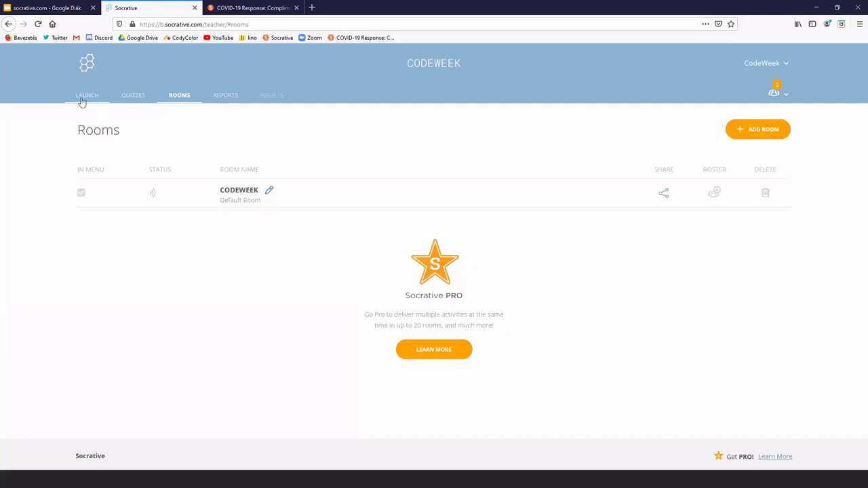
# Return to the Launch page and start a new Space Race activity
pyautogui.click(86, 96)
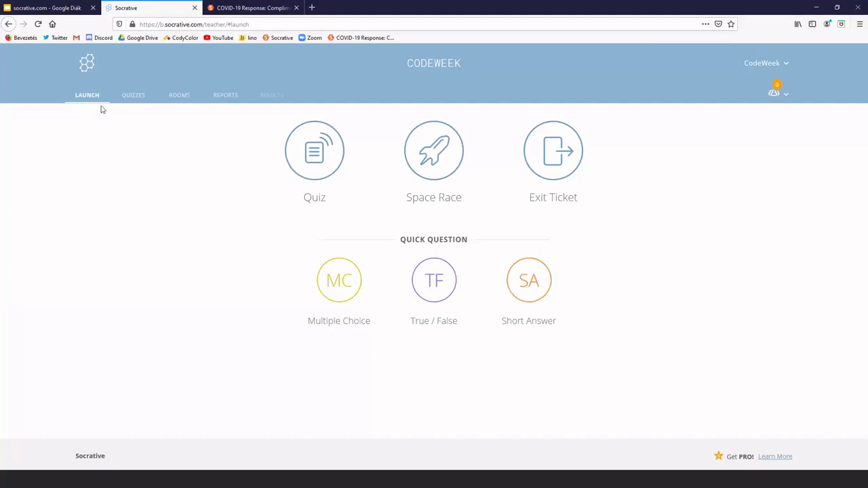
pyautogui.click(441, 169)
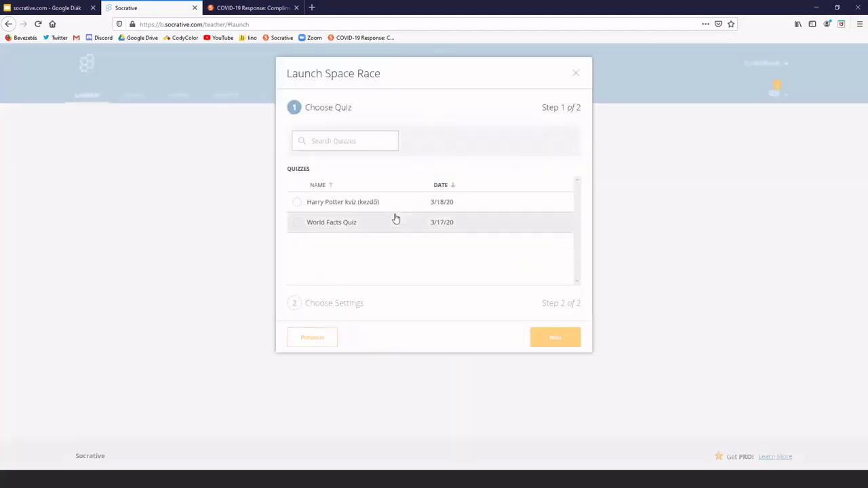
# Set up the Space Race with the Harry Potter kviz (kezdő) quiz, 8 teams and Bicycle icons
pyautogui.click(362, 203)
pyautogui.click(546, 343)
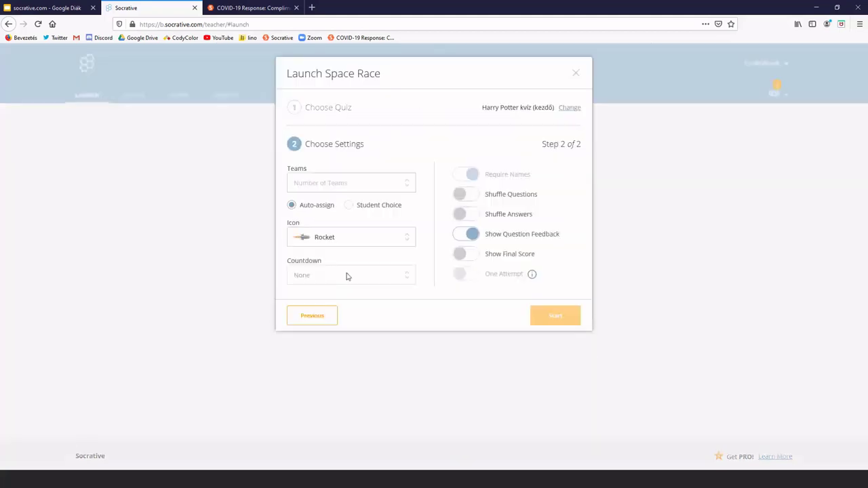
pyautogui.click(387, 187)
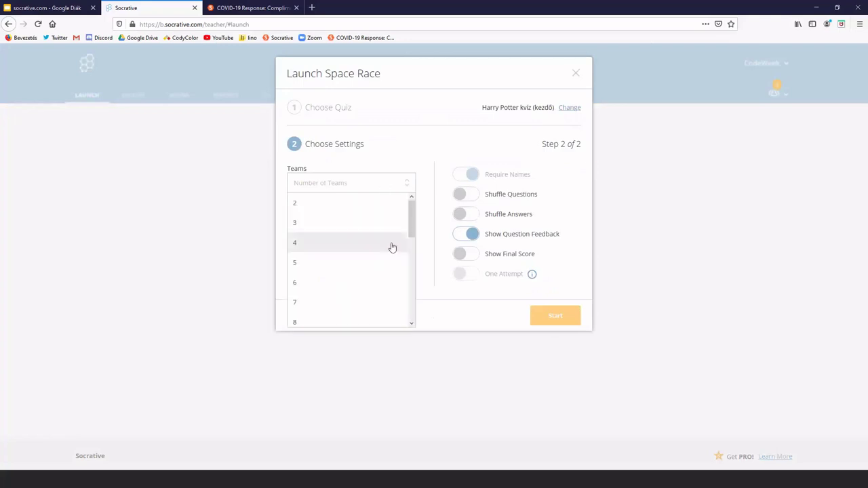
pyautogui.moveTo(411, 217); pyautogui.dragTo(412, 262)
pyautogui.click(319, 226)
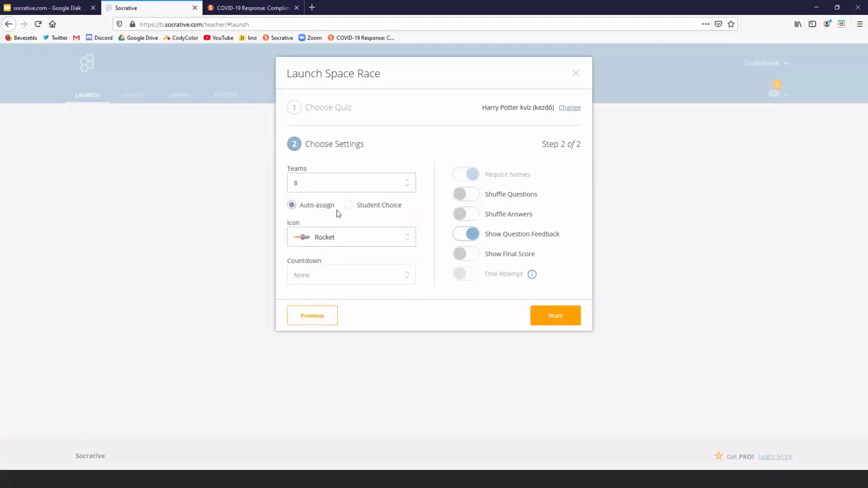
pyautogui.click(341, 244)
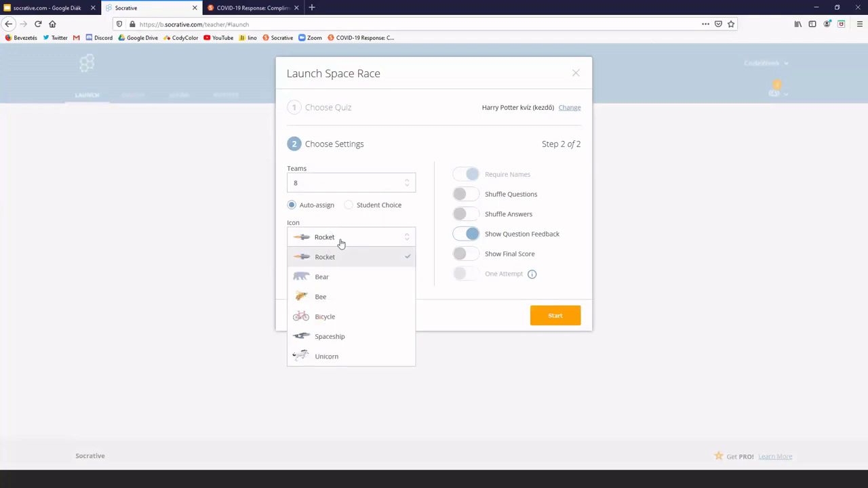
pyautogui.click(359, 317)
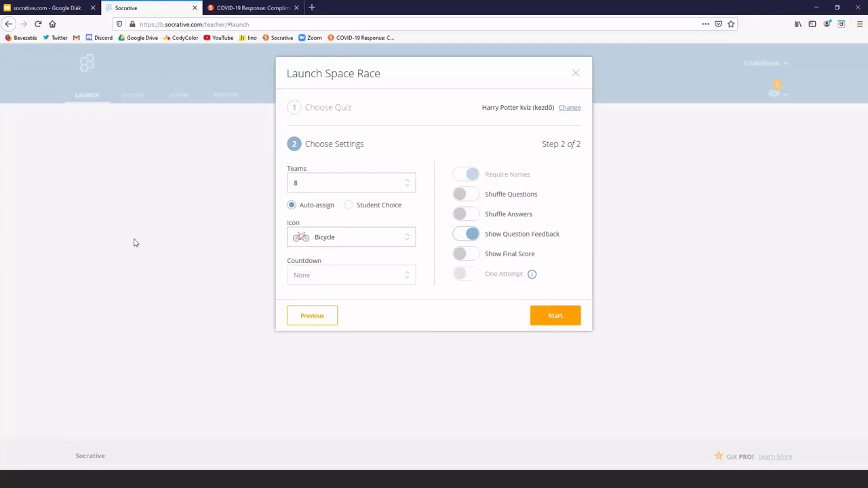
# Start the Space Race so the eight Bicycle teams line up
pyautogui.click(555, 318)
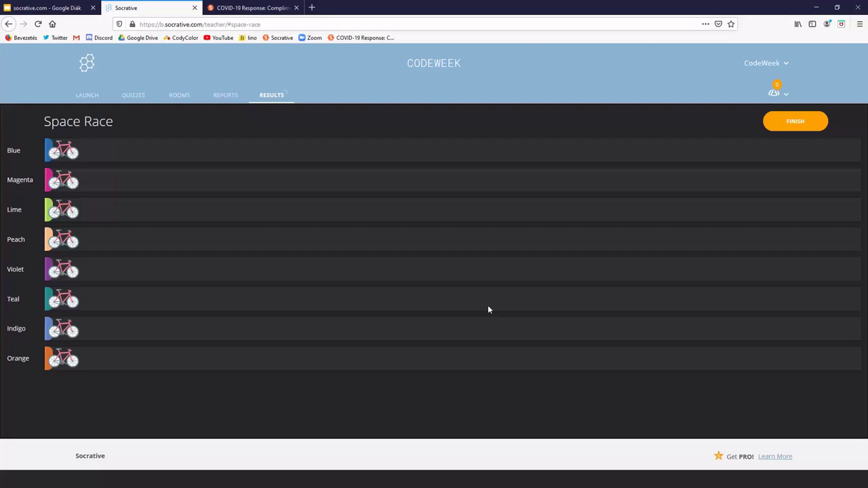
# Finish the Space Race, confirm ending it, and return to the Launch page
pyautogui.click(773, 130)
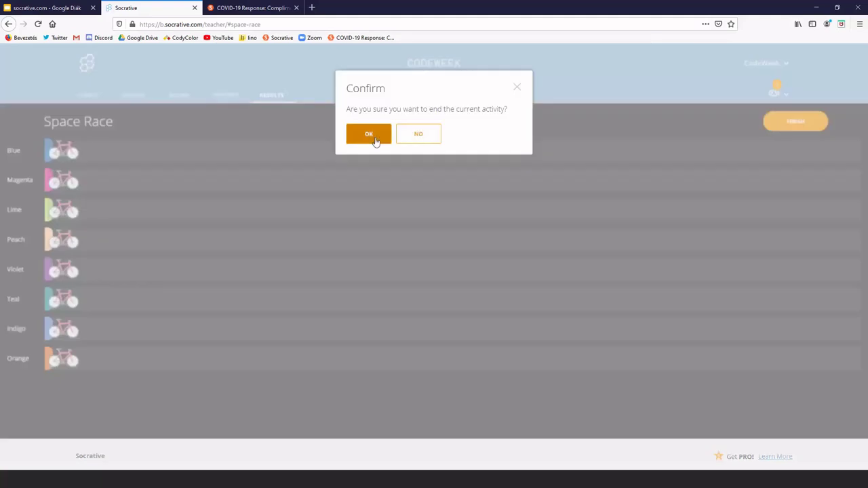
pyautogui.click(374, 137)
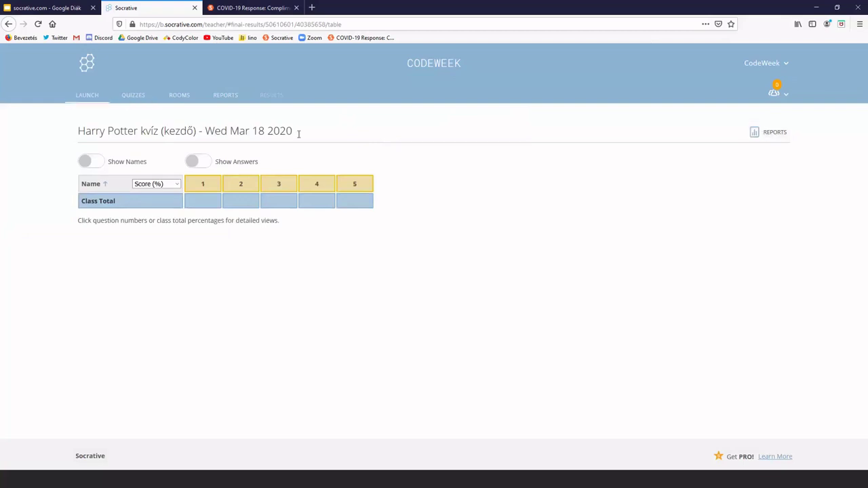
pyautogui.click(88, 98)
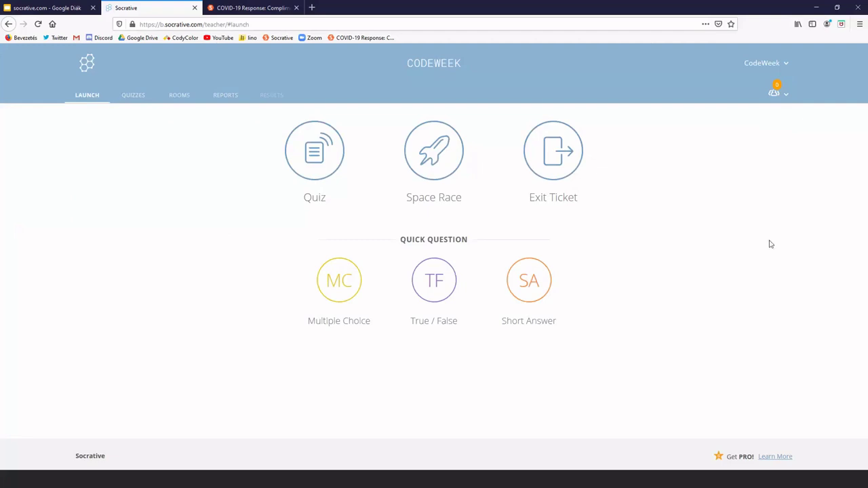
# Launch an Exit Ticket activity so its three-question live results table appears
pyautogui.click(549, 169)
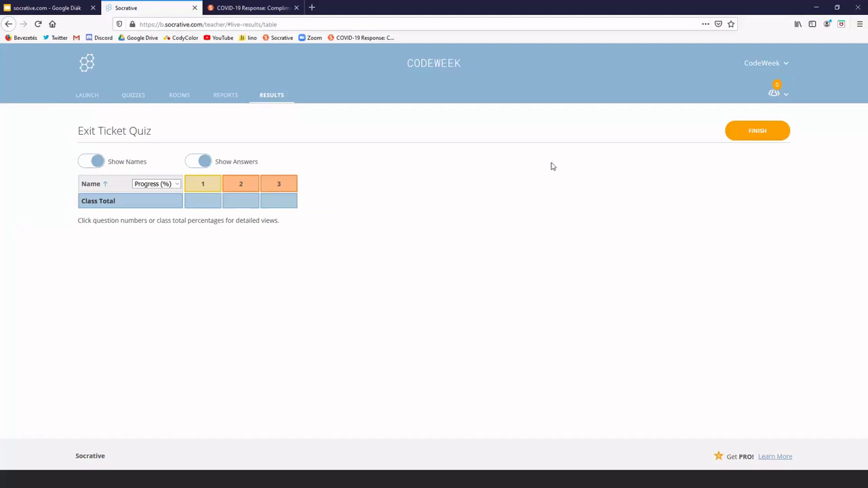
# Finish and confirm ending the Exit Ticket, then return to the Launch page
pyautogui.click(748, 134)
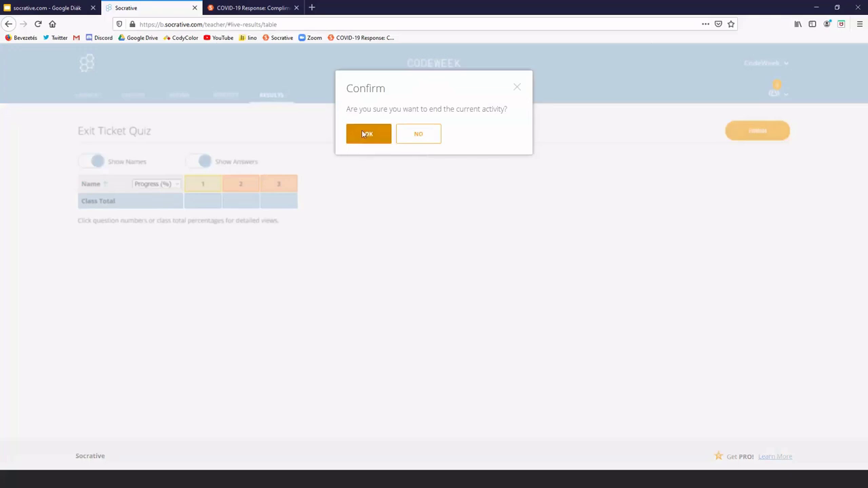
pyautogui.click(364, 134)
pyautogui.click(87, 96)
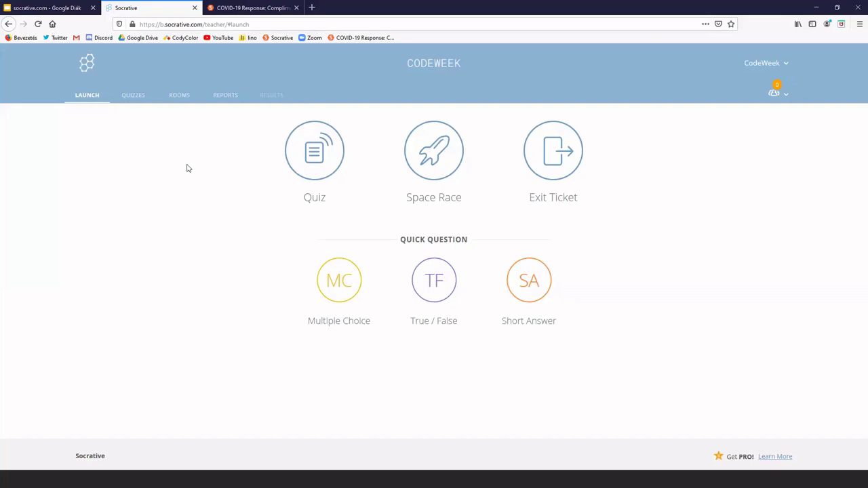
# Show the Quizzes list with Harry Potter kvíz (kezdő) and World Facts Quiz
pyautogui.click(135, 102)
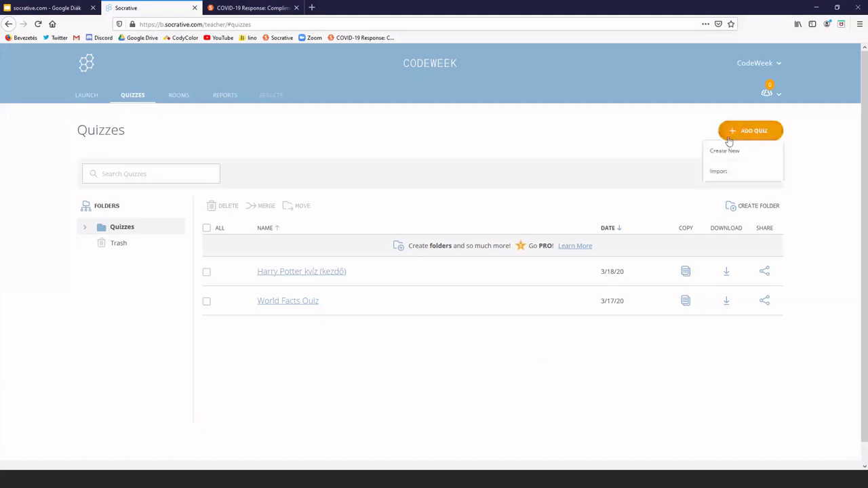
# Choose Import from the ADD QUIZ menu to bring up the Import Quiz dialog
pyautogui.moveTo(739, 132)
pyautogui.click(719, 171)
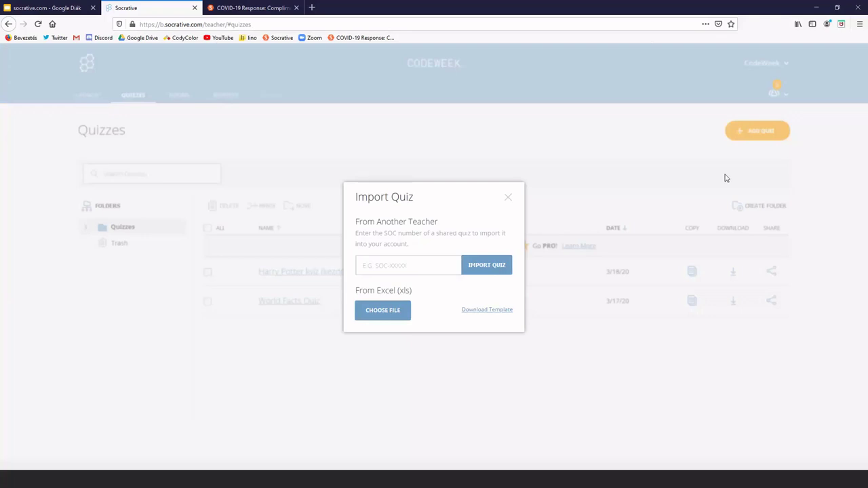
pyautogui.click(46, 8)
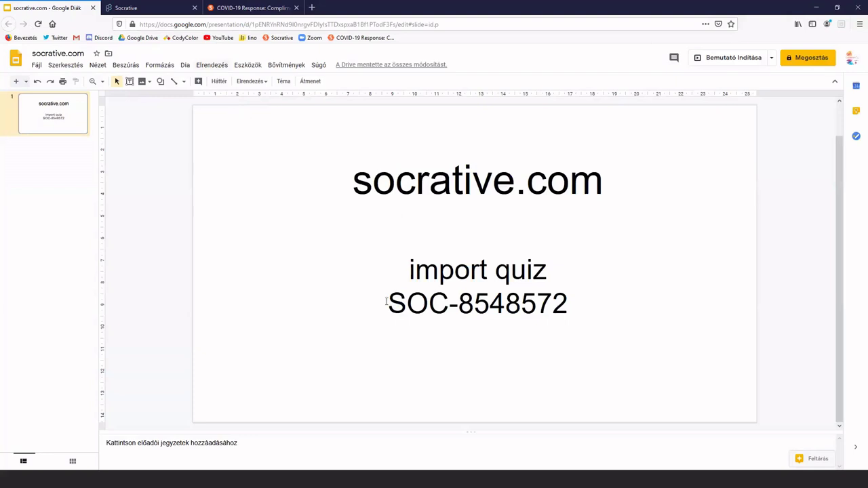
pyautogui.moveTo(387, 305); pyautogui.dragTo(569, 290)
pyautogui.hotkey('ctrl', 'c')
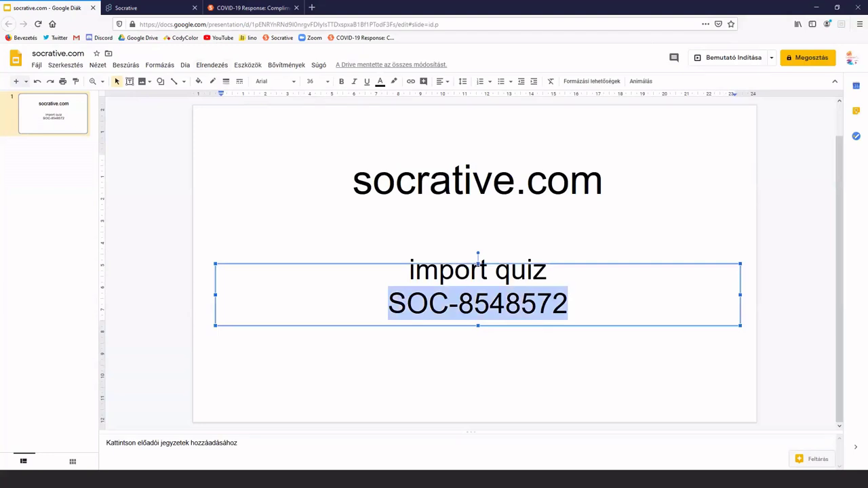
pyautogui.hotkey('alt', 'Tab')
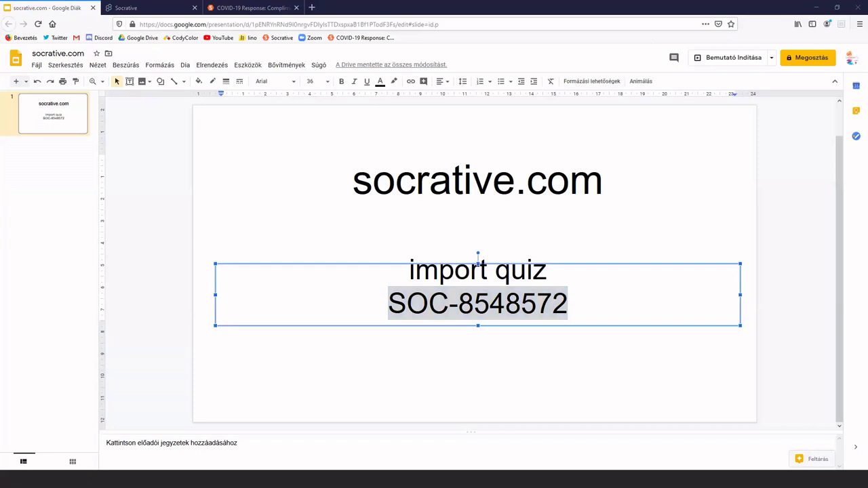
pyautogui.click(136, 7)
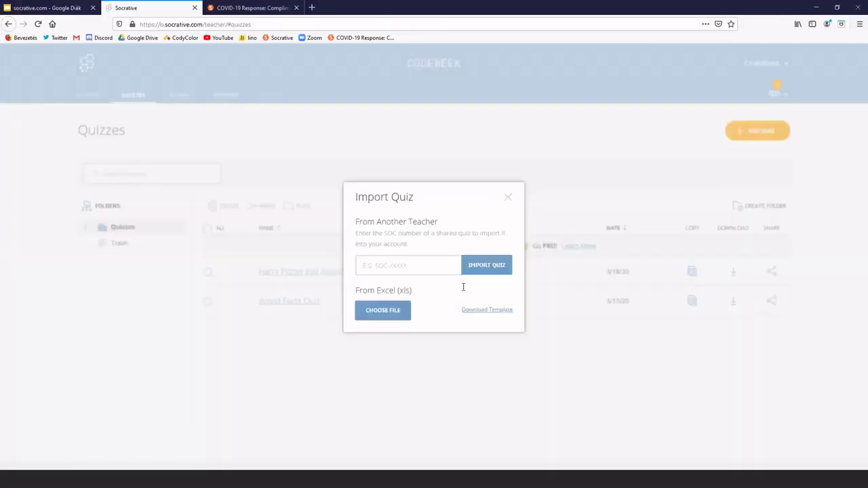
pyautogui.click(426, 262)
pyautogui.hotkey('ctrl', 'v')
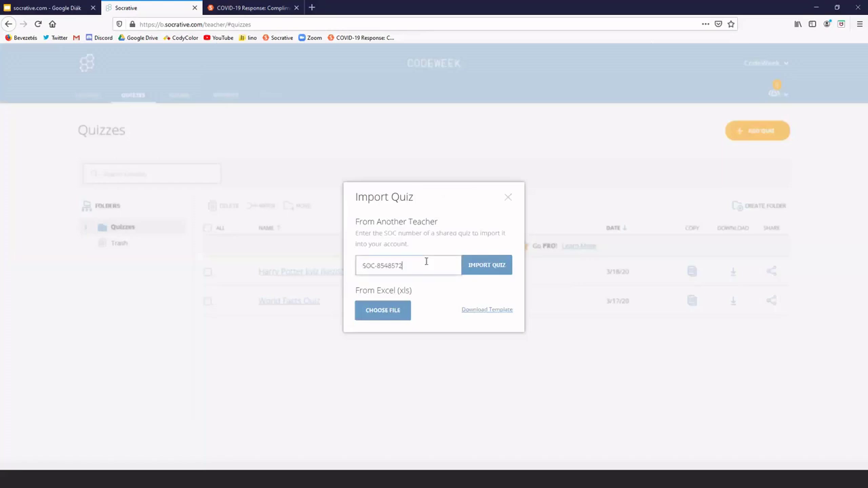
pyautogui.click(485, 266)
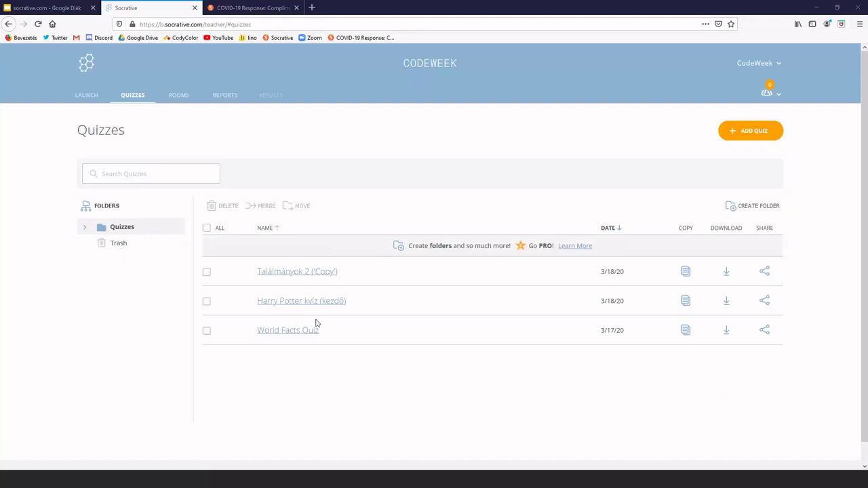
# Open Találmányok 2 ('Copy') for editing and switch its Enable Sharing toggle off
pyautogui.click(279, 277)
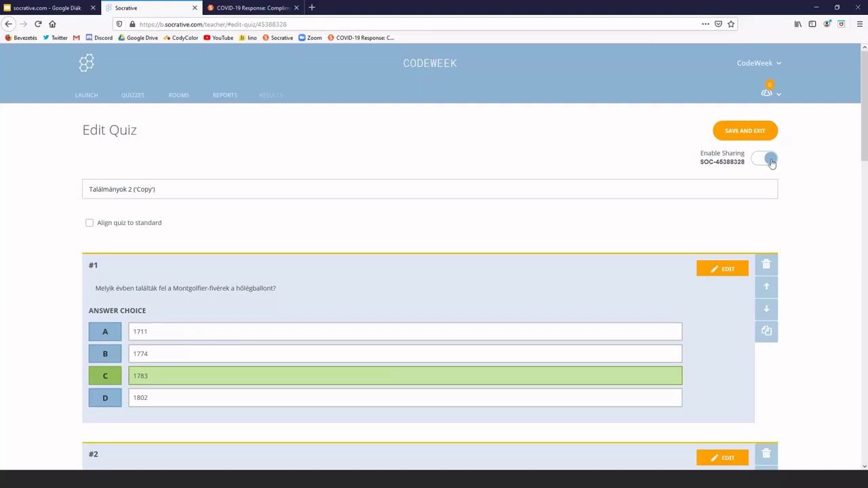
pyautogui.click(770, 162)
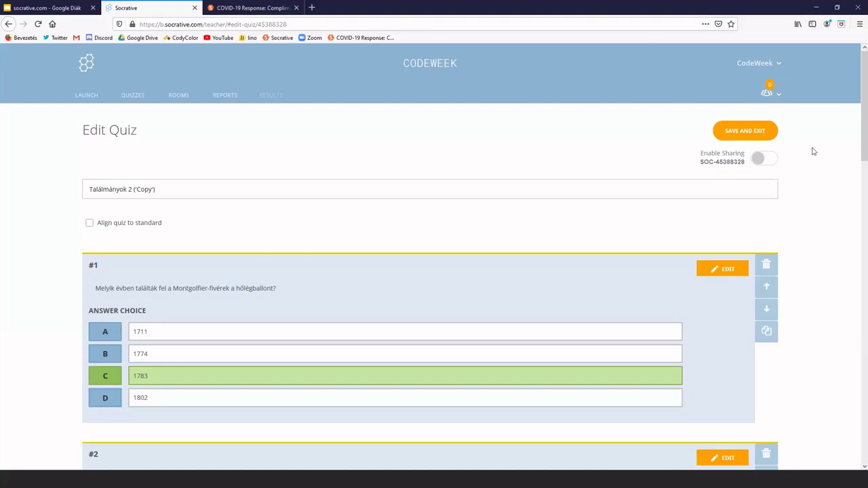
pyautogui.click(759, 160)
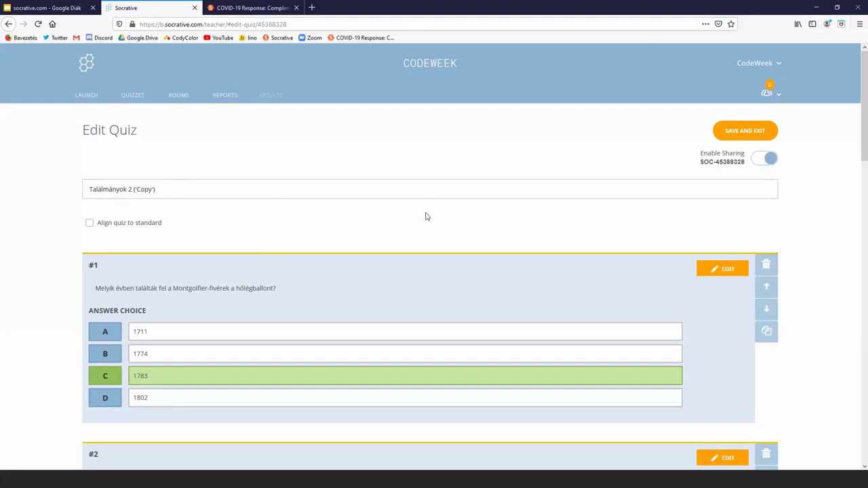
pyautogui.press('BackSpace')
pyautogui.press('BackSpace')
pyautogui.press('BackSpace')
pyautogui.press('BackSpace')
pyautogui.press('BackSpace')
pyautogui.press('BackSpace')
pyautogui.press('BackSpace')
pyautogui.press('BackSpace')
pyautogui.press('BackSpace')
pyautogui.press('BackSpace')
pyautogui.press('BackSpace')
pyautogui.write('ú')
pyautogui.scroll(-2, 29, 215)
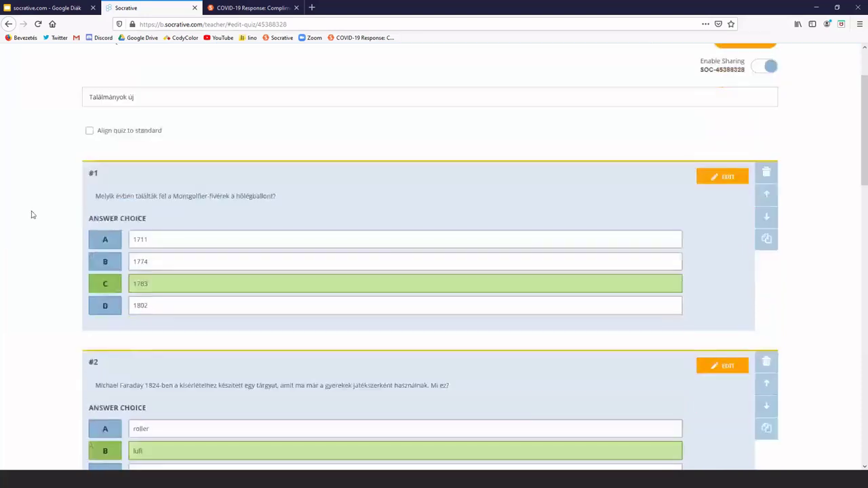
pyautogui.scroll(-3, 31, 214)
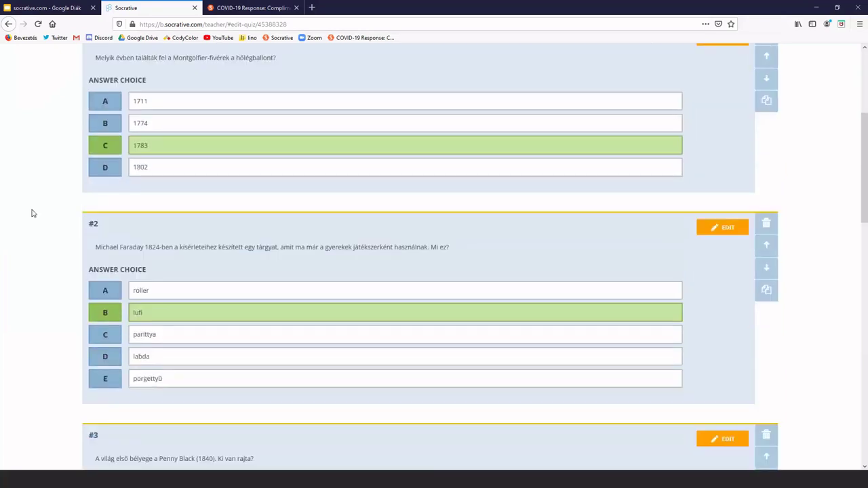
pyautogui.scroll(4, 32, 213)
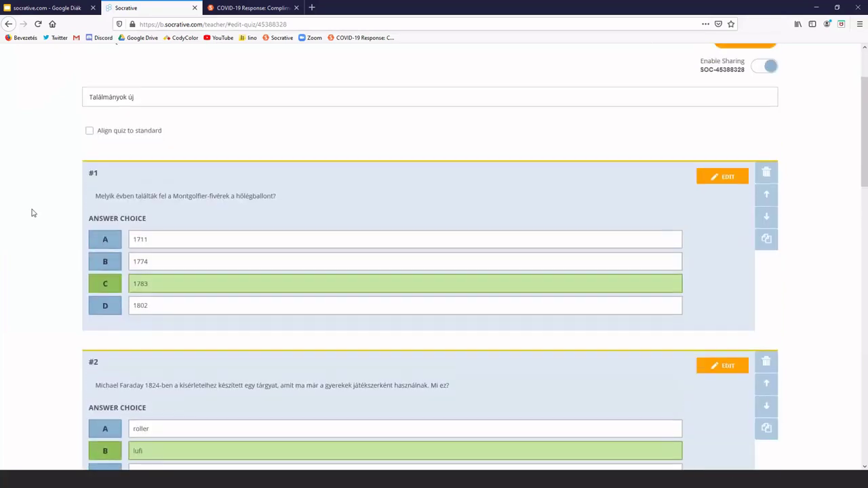
pyautogui.scroll(1, 31, 213)
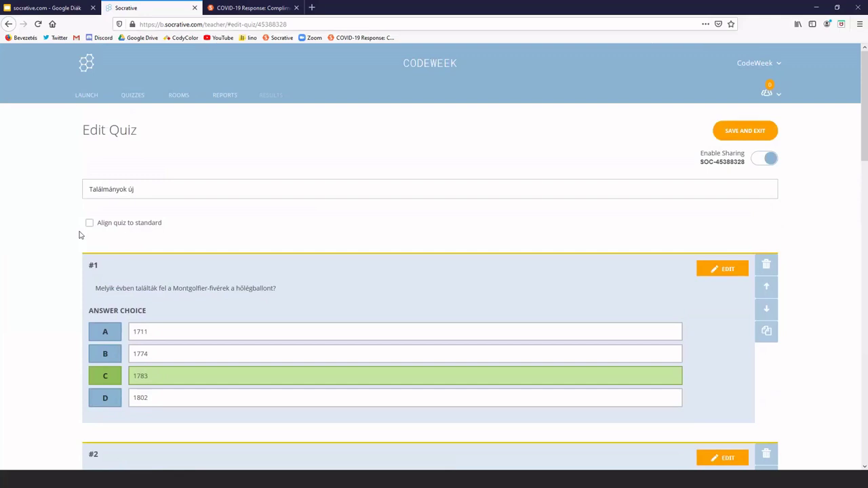
pyautogui.scroll(-2, 74, 258)
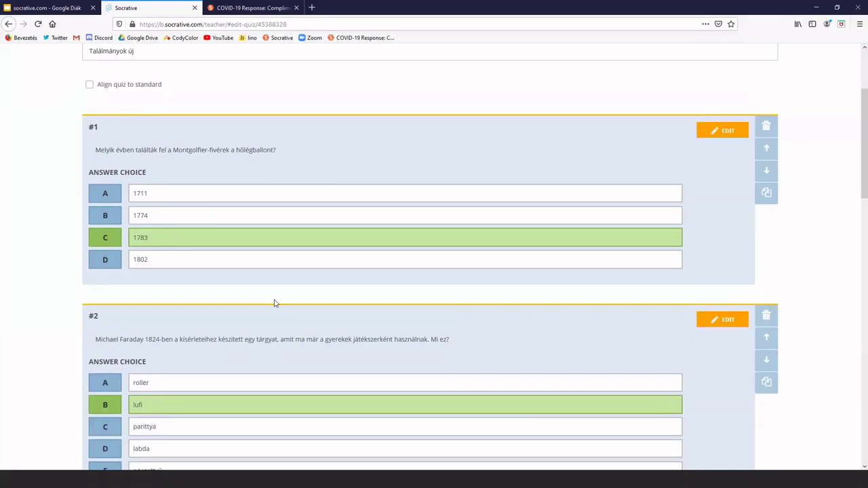
pyautogui.scroll(-3, 274, 303)
pyautogui.scroll(1, 275, 303)
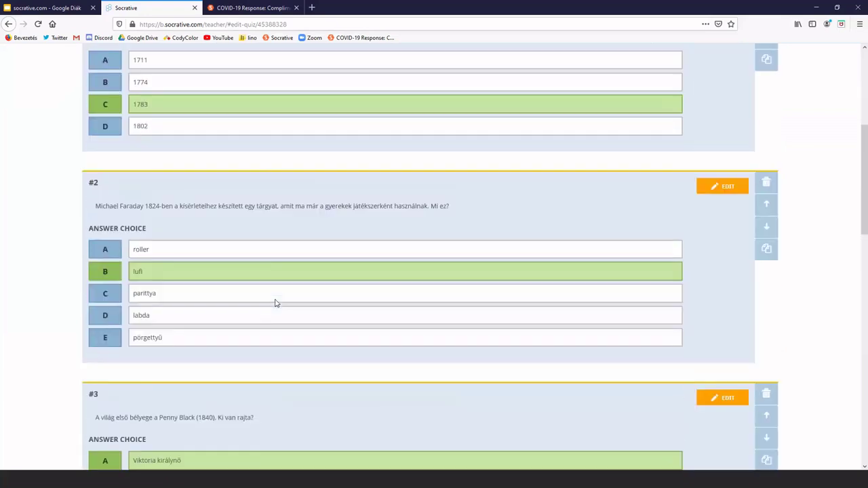
pyautogui.scroll(2, 274, 303)
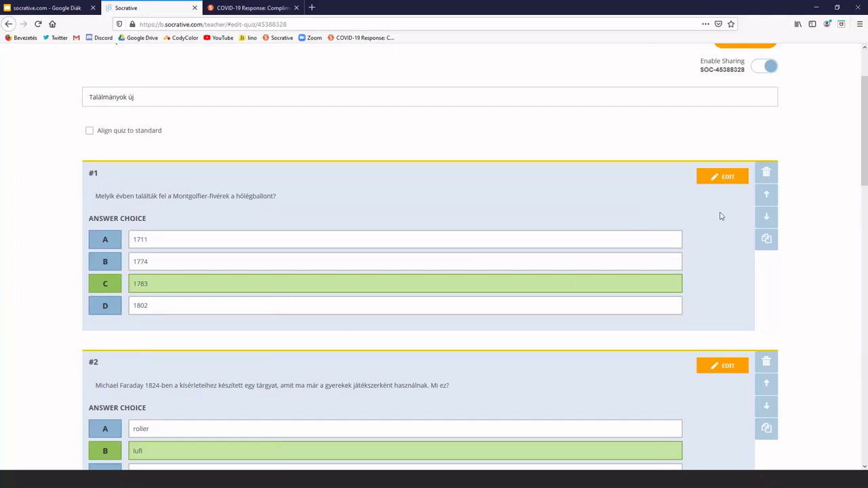
# Edit question #1, unchecking and re-checking 1783 as the correct answer
pyautogui.click(726, 177)
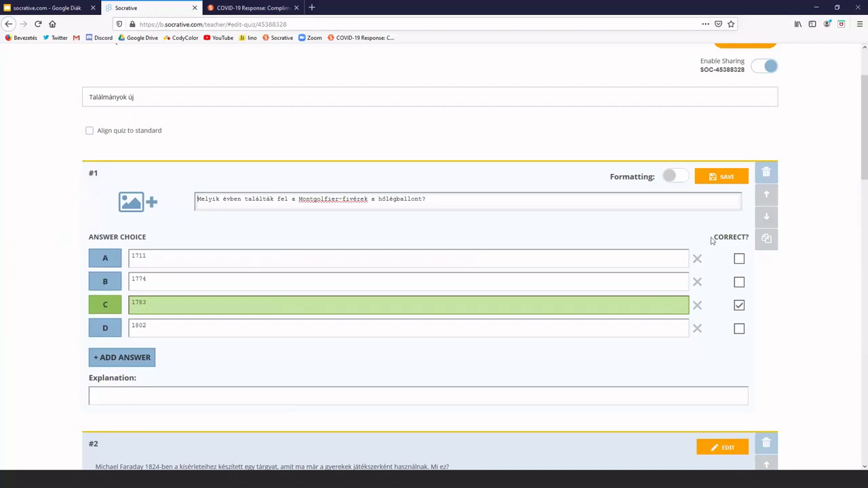
pyautogui.click(740, 308)
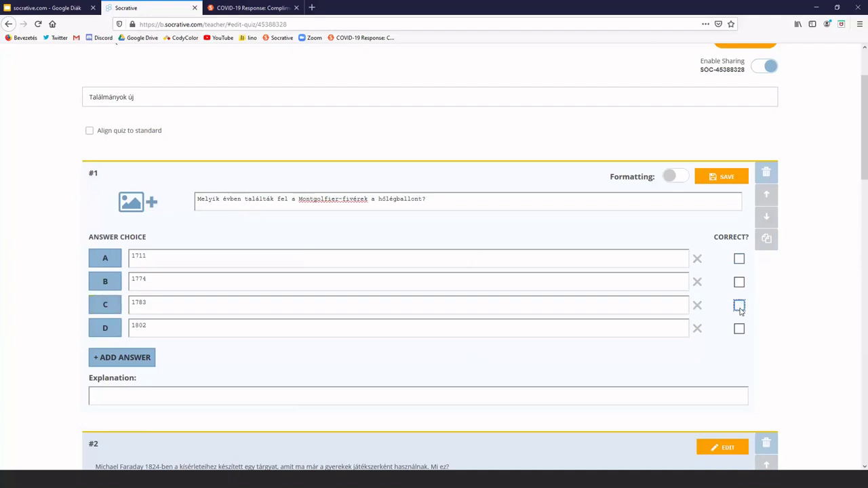
pyautogui.click(739, 308)
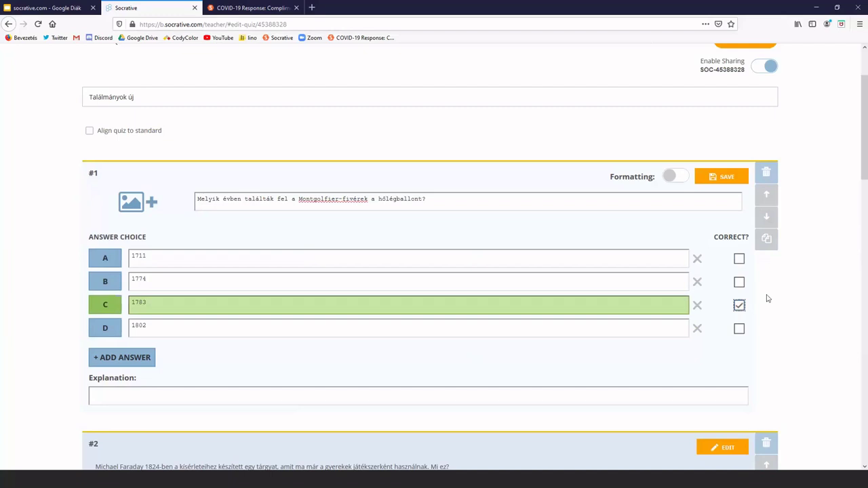
pyautogui.scroll(-1, 769, 300)
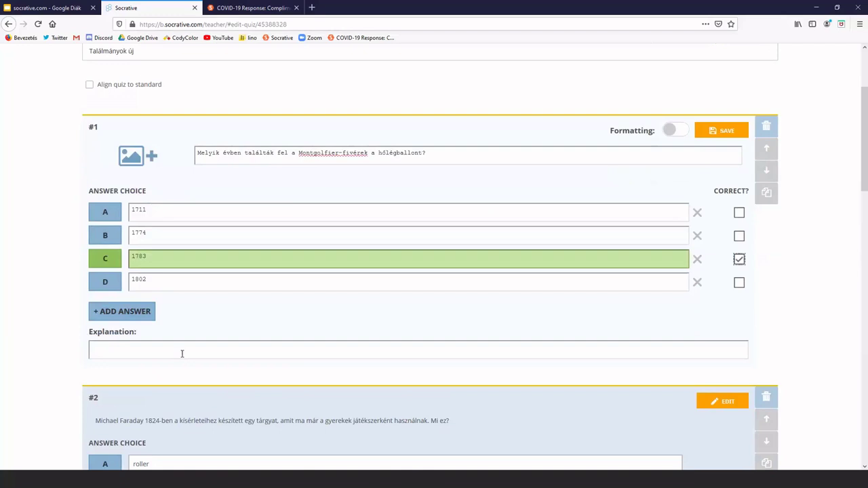
# Start an explanation for question #1 and enable its rich-text formatting
pyautogui.click(182, 351)
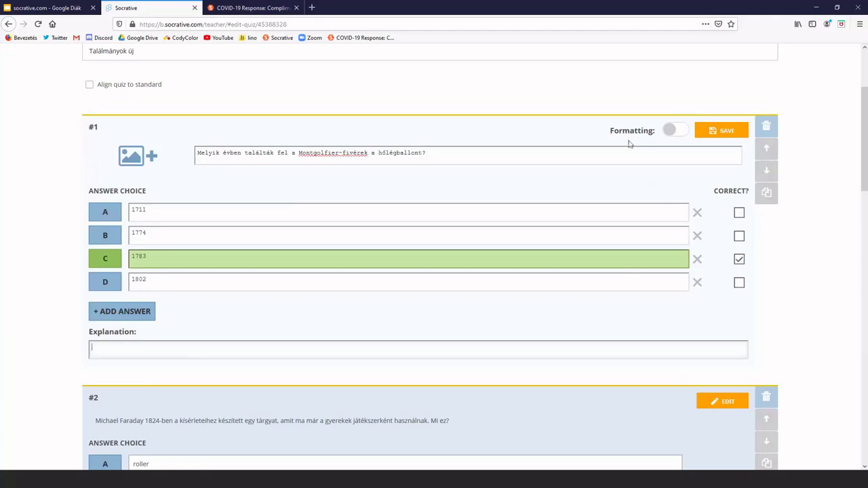
pyautogui.click(669, 131)
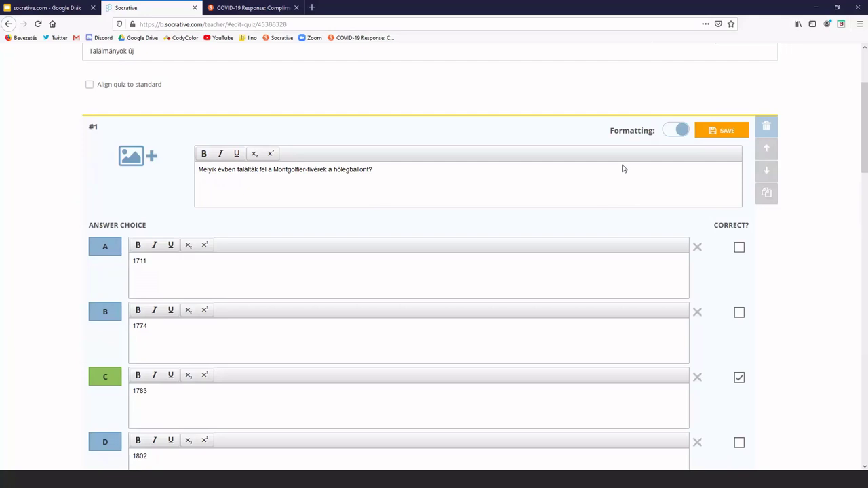
pyautogui.scroll(-3, 682, 230)
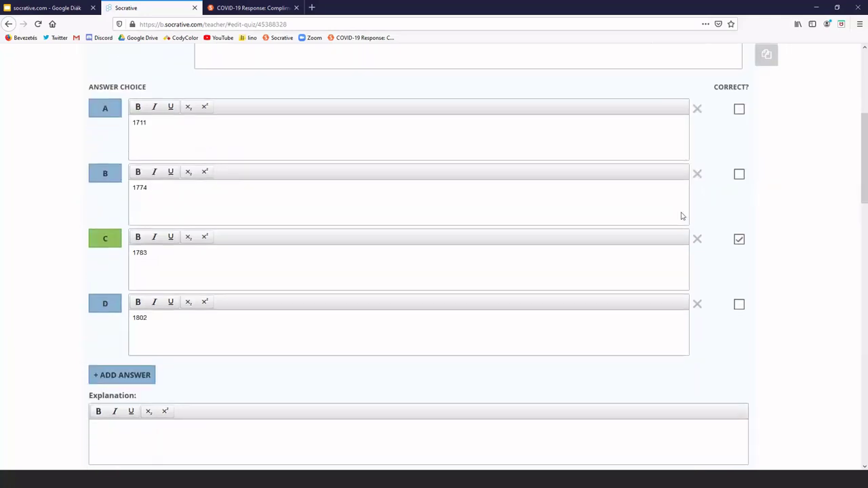
pyautogui.scroll(-3, 682, 216)
pyautogui.scroll(6, 681, 215)
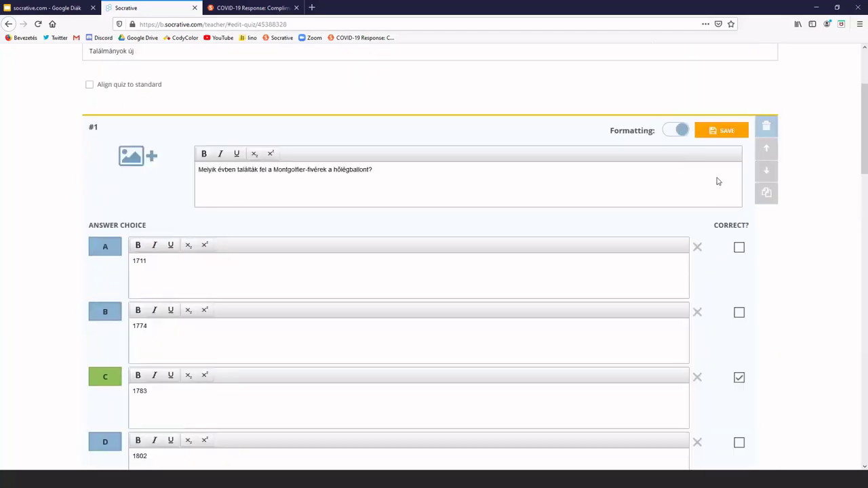
# Save question #1 with 1783 still correct, then review the remaining questions
pyautogui.click(729, 138)
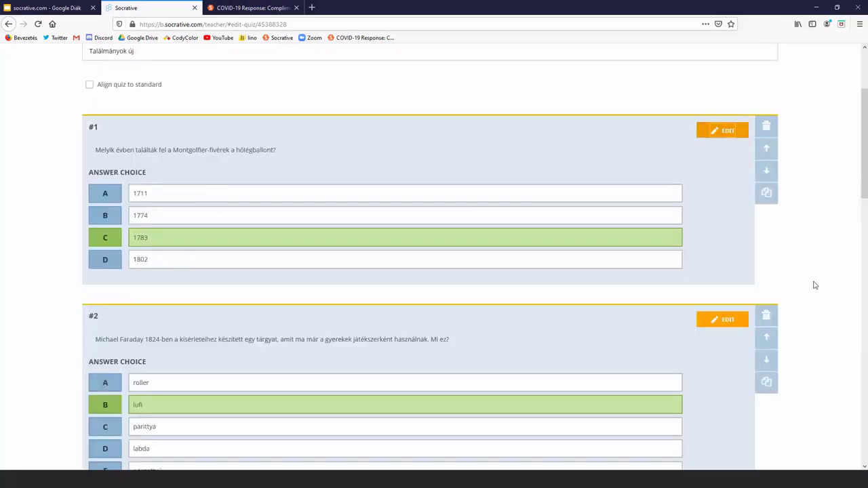
pyautogui.scroll(-7, 813, 285)
pyautogui.scroll(-2, 814, 285)
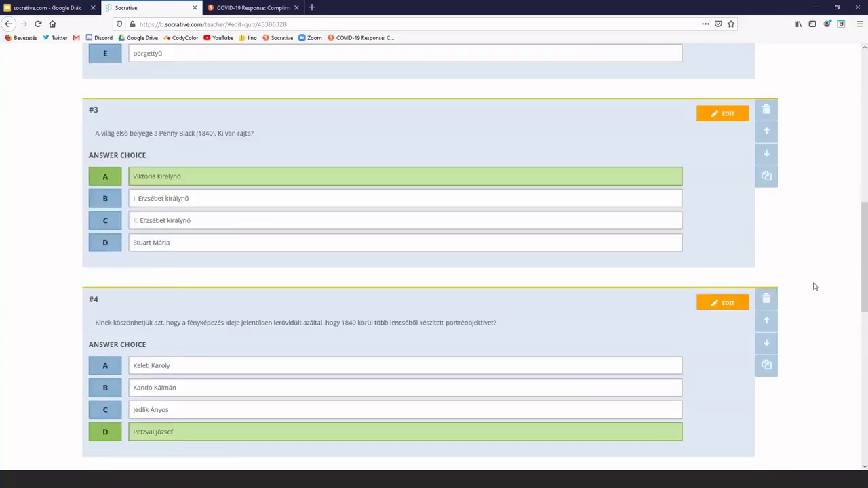
pyautogui.scroll(5, 813, 287)
pyautogui.scroll(7, 813, 282)
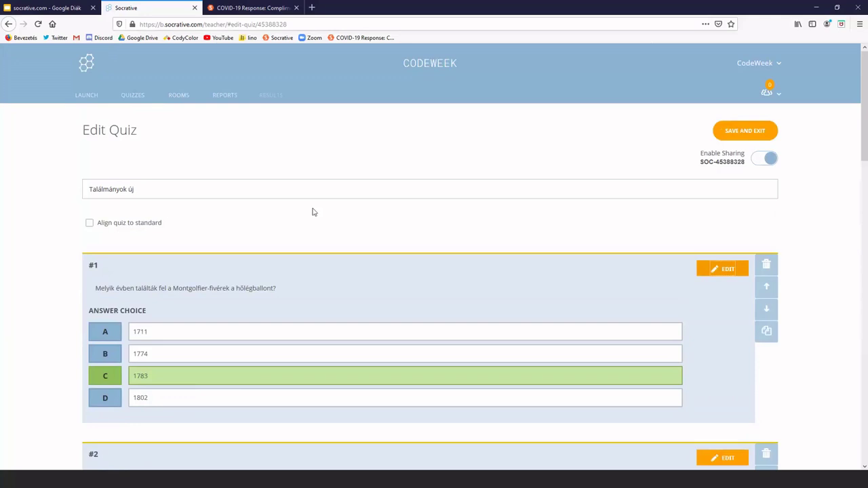
# Return to the Quizzes list and show the ADD QUIZ choices Create New and Import
pyautogui.click(136, 97)
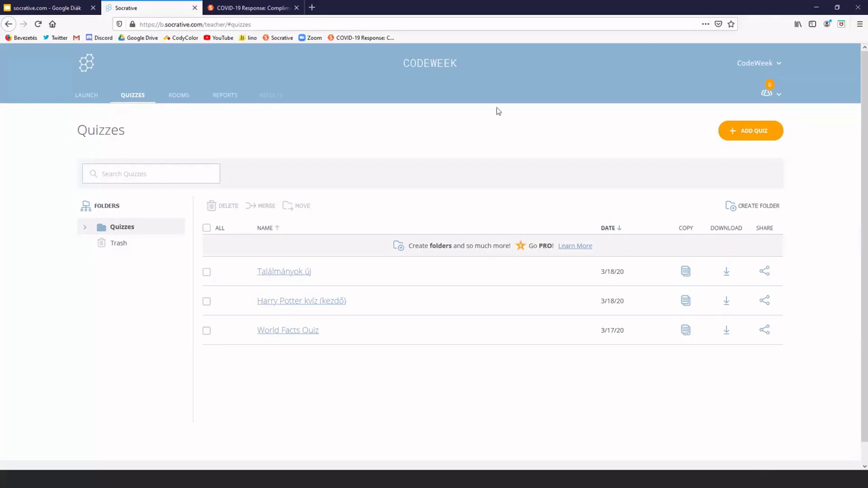
pyautogui.click(741, 133)
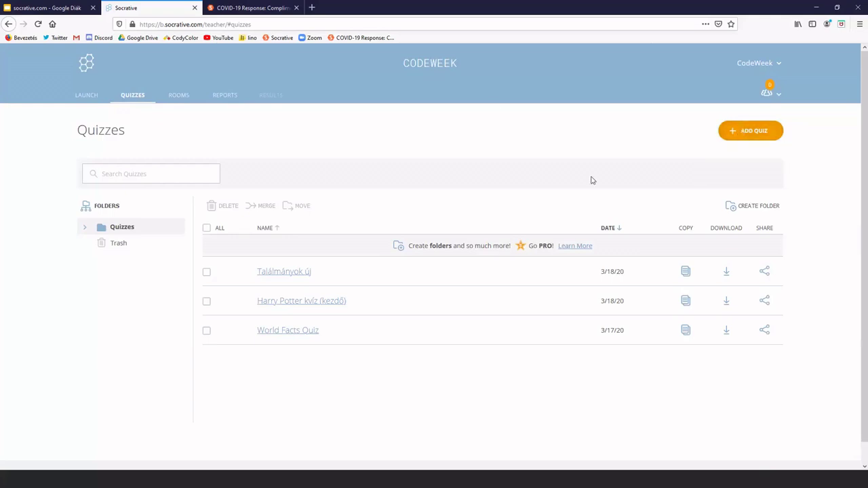
pyautogui.moveTo(732, 134)
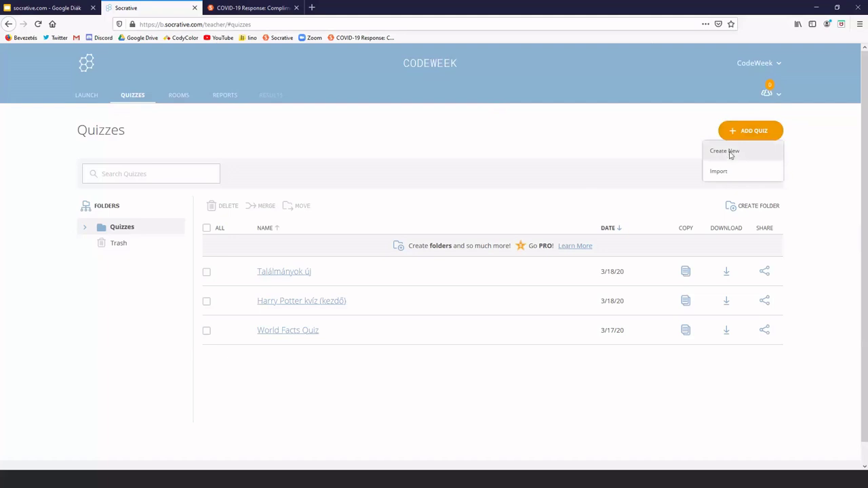
# Create a new quiz and select its 'Untitled Quiz' placeholder title for replacement
pyautogui.click(730, 153)
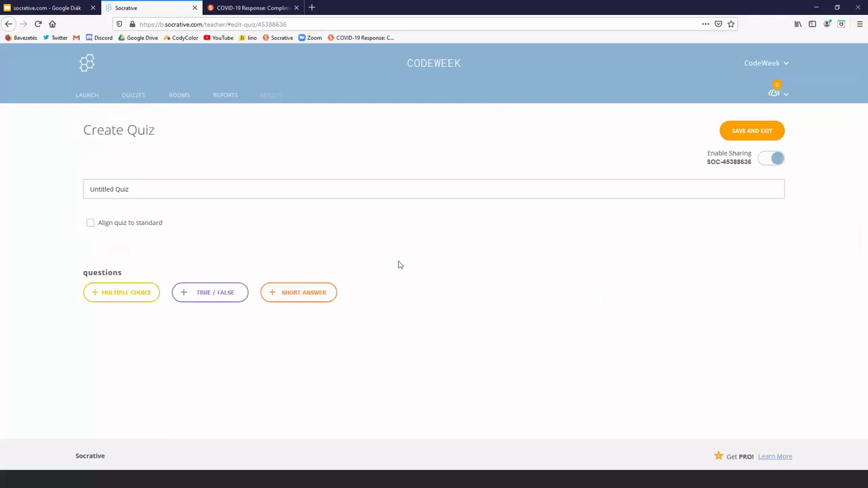
pyautogui.moveTo(145, 194); pyautogui.dragTo(86, 194)
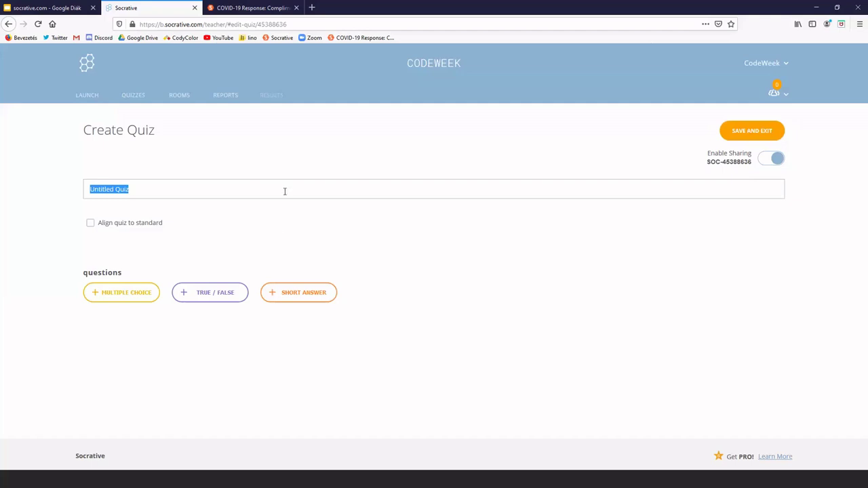
# Replace the 'Untitled Quiz' title with 'Farkas kvíz'
pyautogui.write('Farkas kvíz')
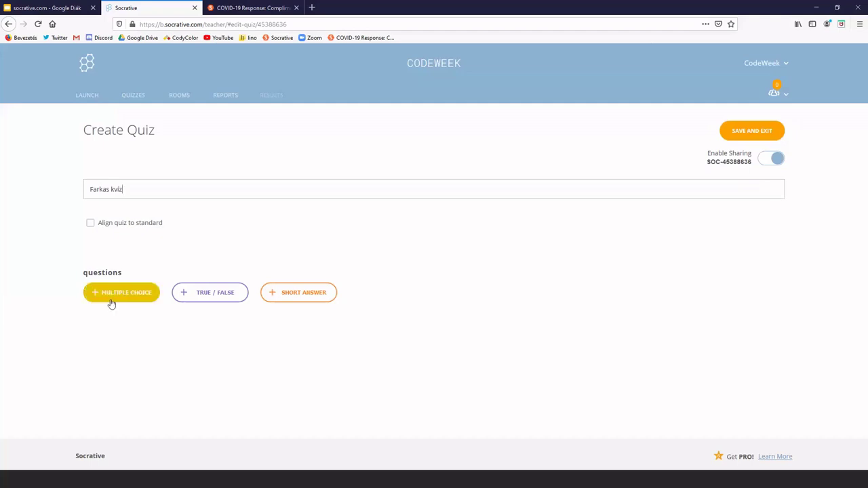
# Add multiple-choice question #1 reading 'Hol született Kempelen Farkas?'
pyautogui.click(111, 304)
pyautogui.scroll(-3, 54, 341)
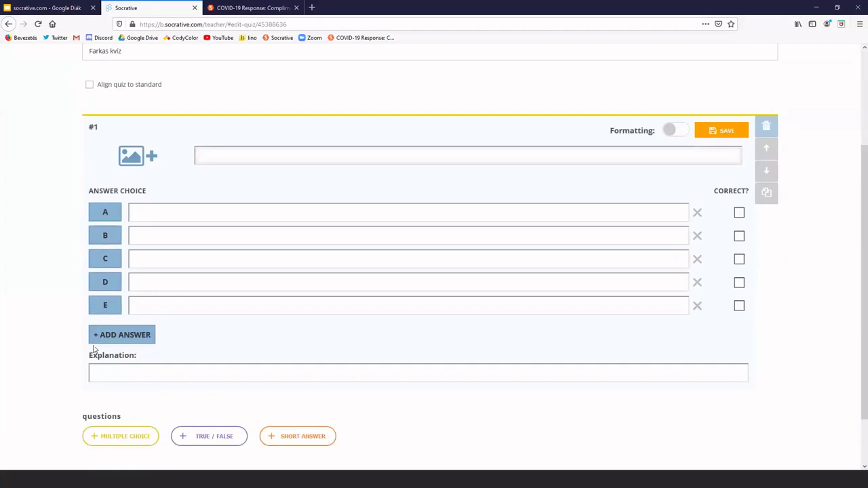
pyautogui.write('Hol született Kempelen Farkas?')
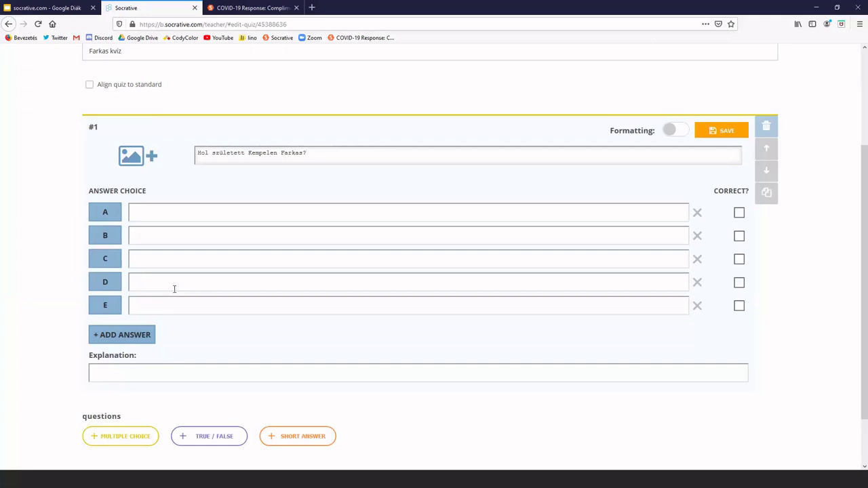
# Enter Pozsony, Kolozsvár, Esztergom and Buda as answers A–D of question 1
pyautogui.click(213, 219)
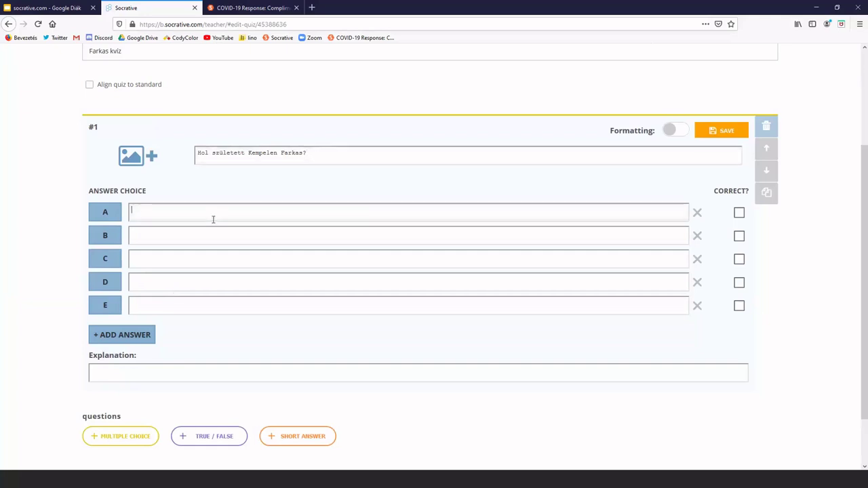
pyautogui.write('Pozsony')
pyautogui.click(213, 233)
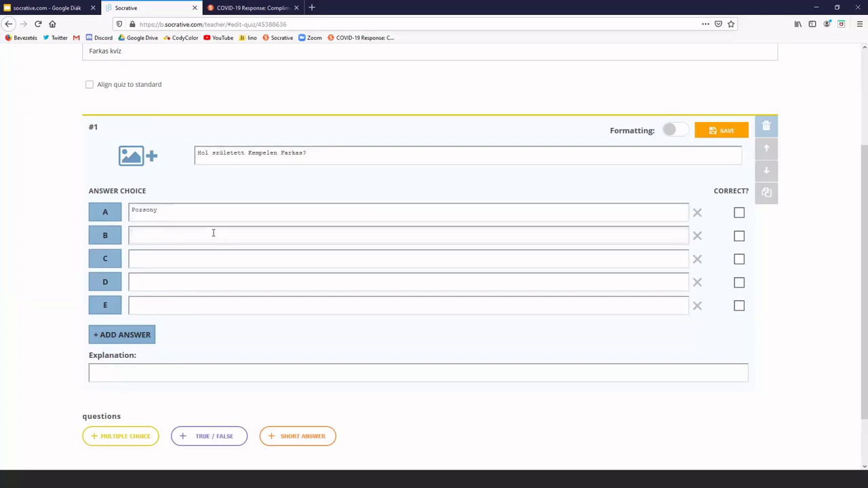
pyautogui.write('Kolozsvár')
pyautogui.click(198, 258)
pyautogui.write('Esz')
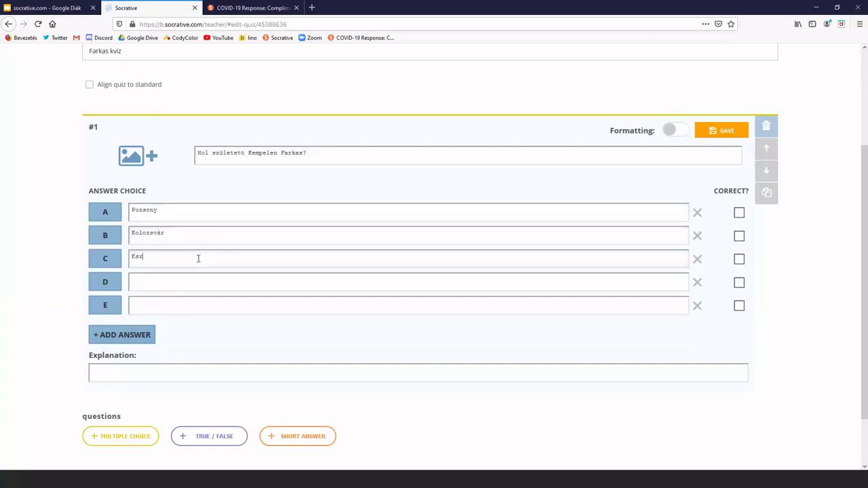
pyautogui.write('tergom')
pyautogui.click(202, 280)
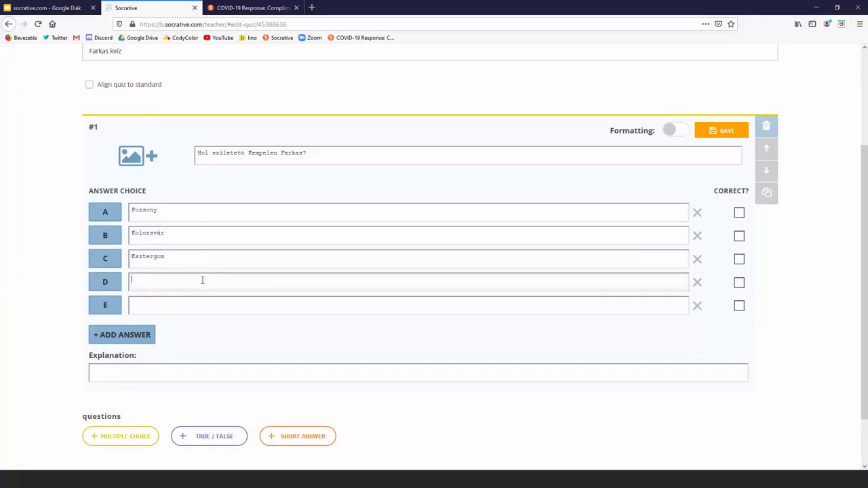
pyautogui.write('Buda')
# Delete the unused answer E and mark answer A, Pozsony, as correct
pyautogui.click(697, 307)
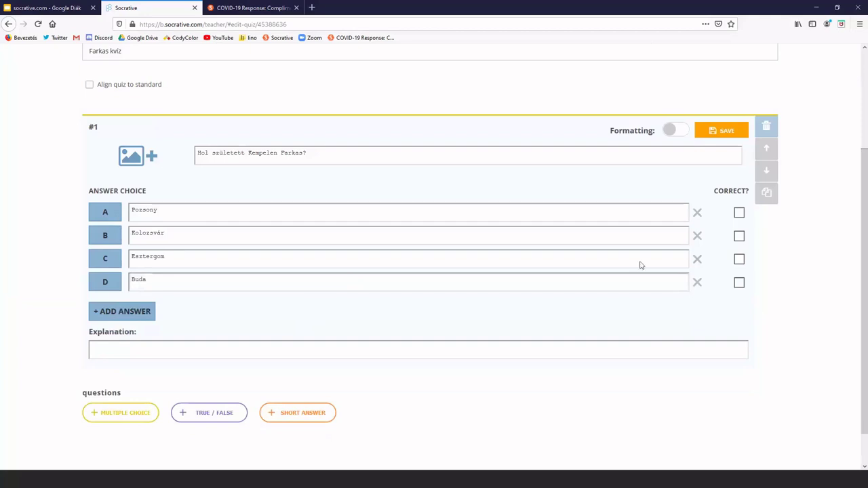
pyautogui.click(739, 213)
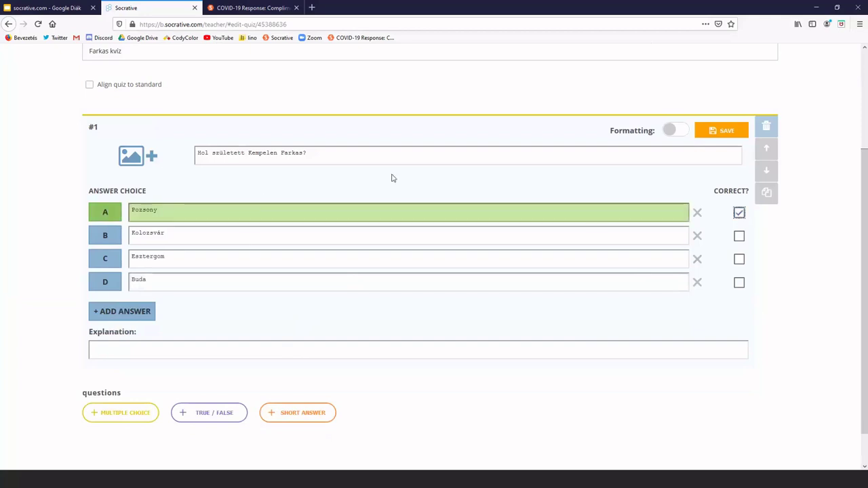
# Bold 'Kempelen Farkas' in the question text, then save question 1
pyautogui.click(666, 130)
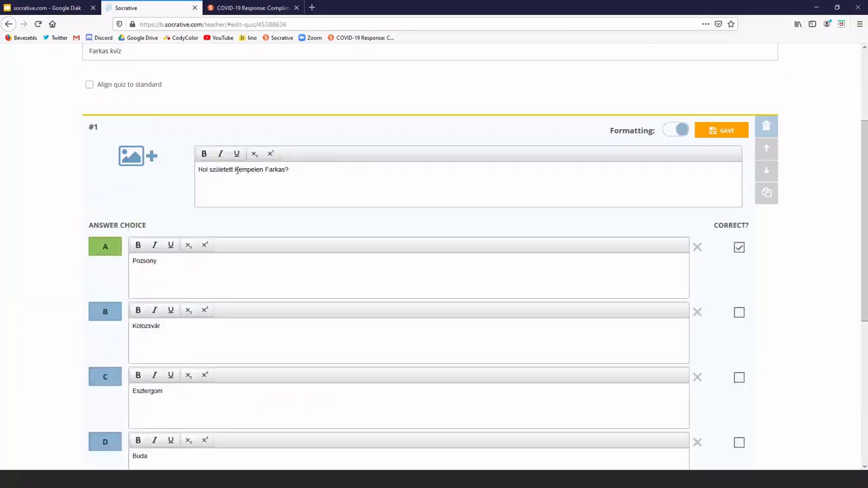
pyautogui.moveTo(236, 170); pyautogui.dragTo(285, 170)
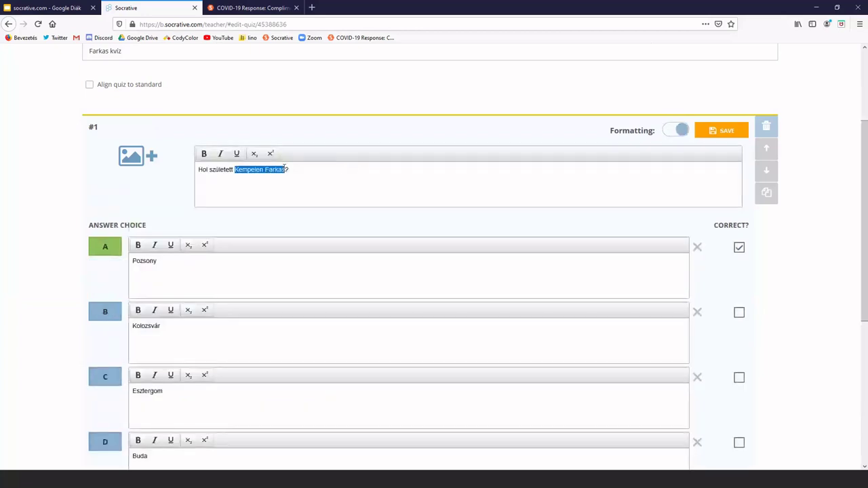
pyautogui.click(202, 154)
pyautogui.click(332, 187)
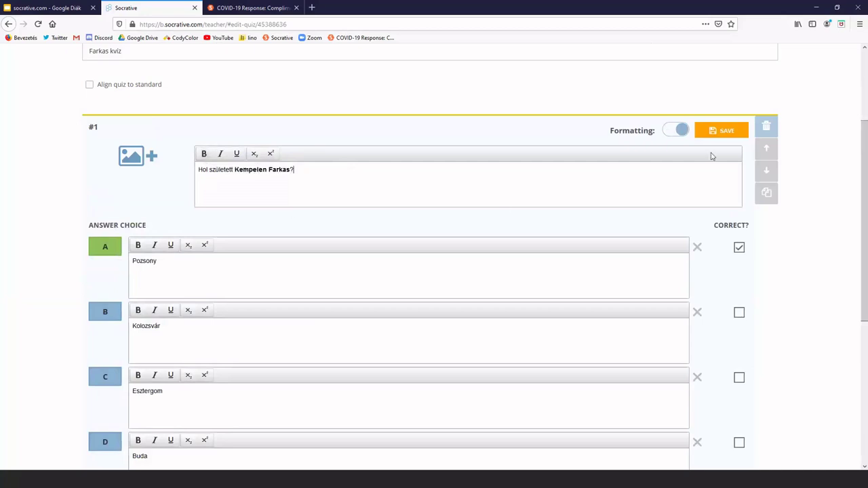
pyautogui.click(718, 137)
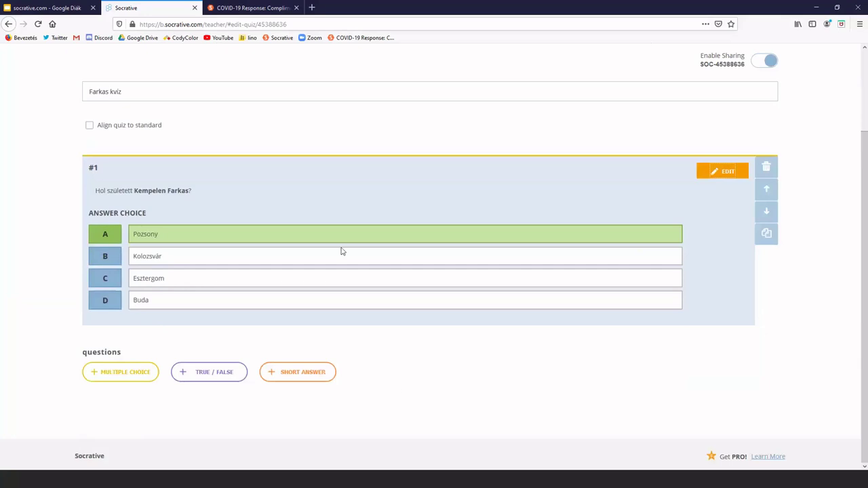
# Add and save true/false question 'Igaz-e, hogy Bolyai Farkas Kolozsváron született?' with False correct
pyautogui.click(201, 372)
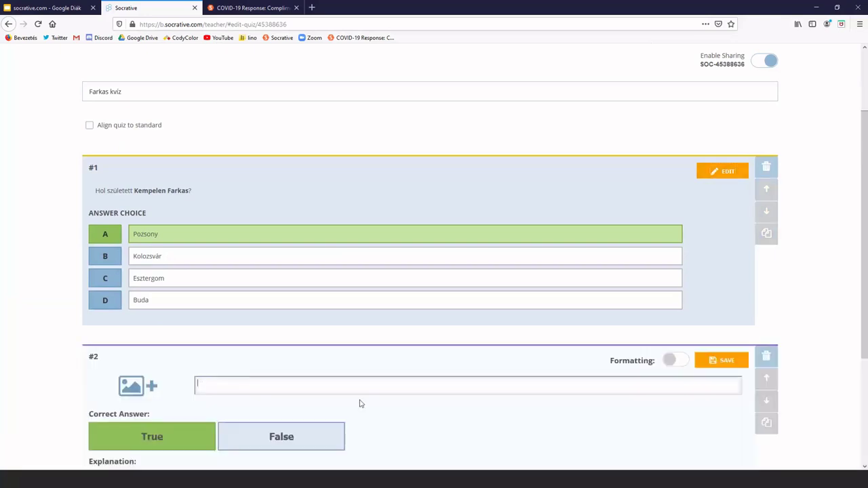
pyautogui.scroll(-2, 409, 396)
pyautogui.scroll(-1, 406, 396)
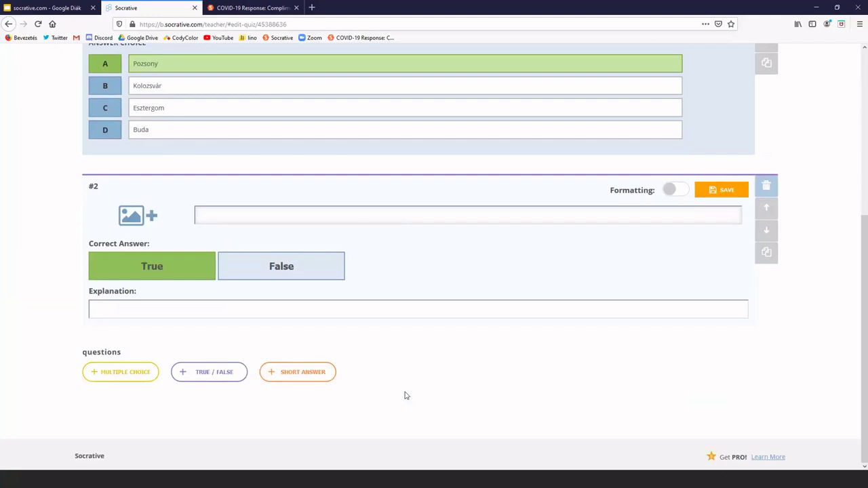
pyautogui.write('Igaz-e, hogy Bolyai Farkas Kolozsváron született?')
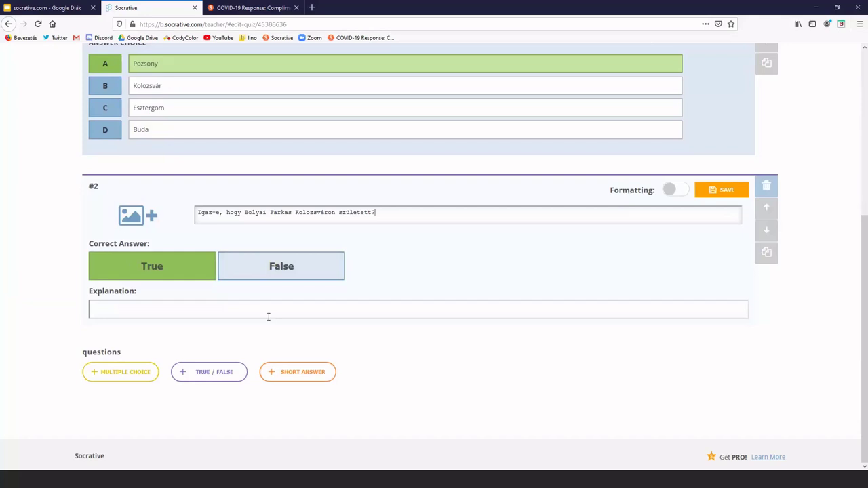
pyautogui.click(329, 276)
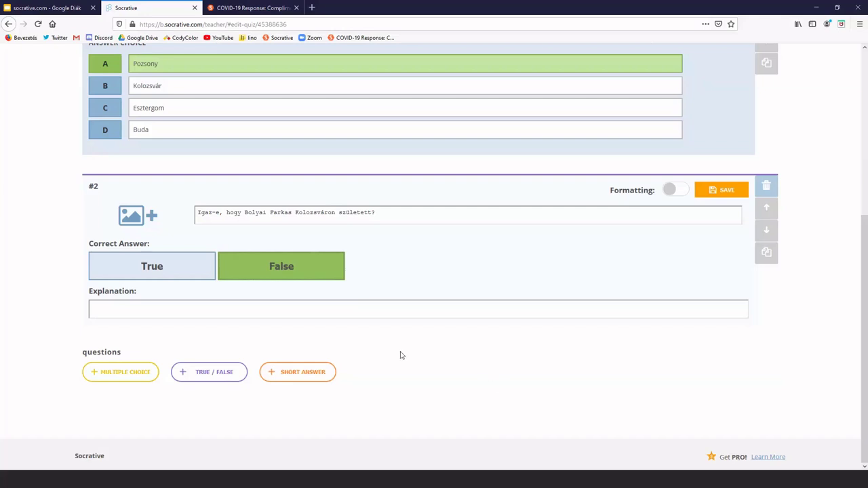
pyautogui.click(725, 191)
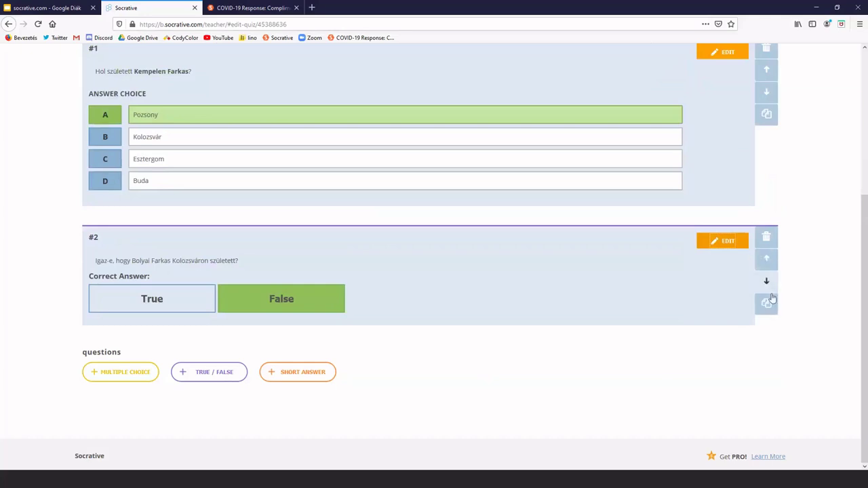
# Move the Bolyai true/false question up to position #1, above the Kempelen question
pyautogui.click(766, 260)
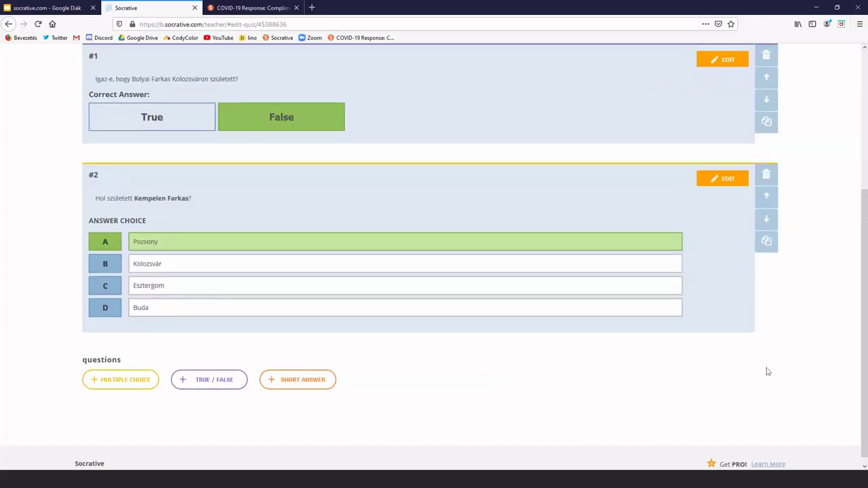
pyautogui.scroll(3, 761, 378)
pyautogui.scroll(-2, 405, 319)
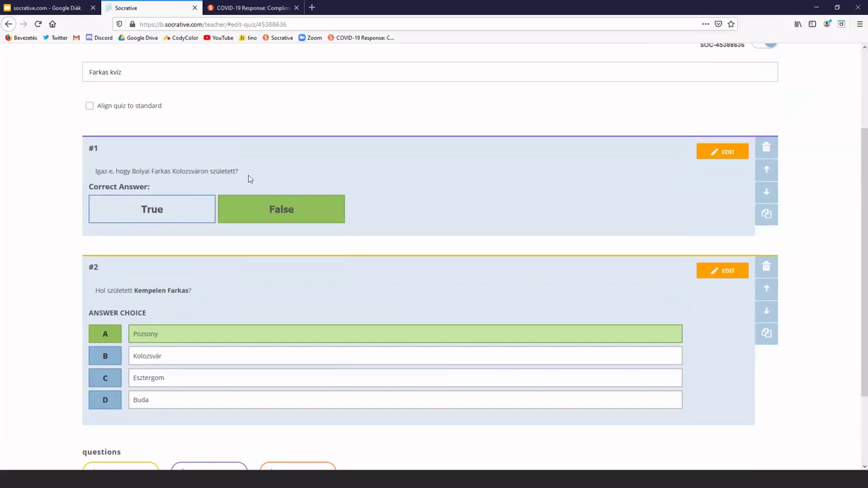
pyautogui.scroll(-3, 339, 294)
pyautogui.scroll(3, 341, 294)
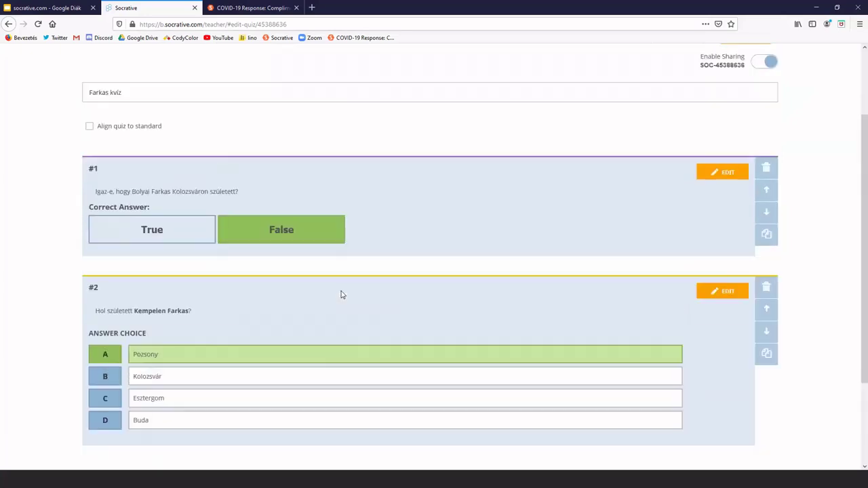
pyautogui.scroll(-3, 341, 294)
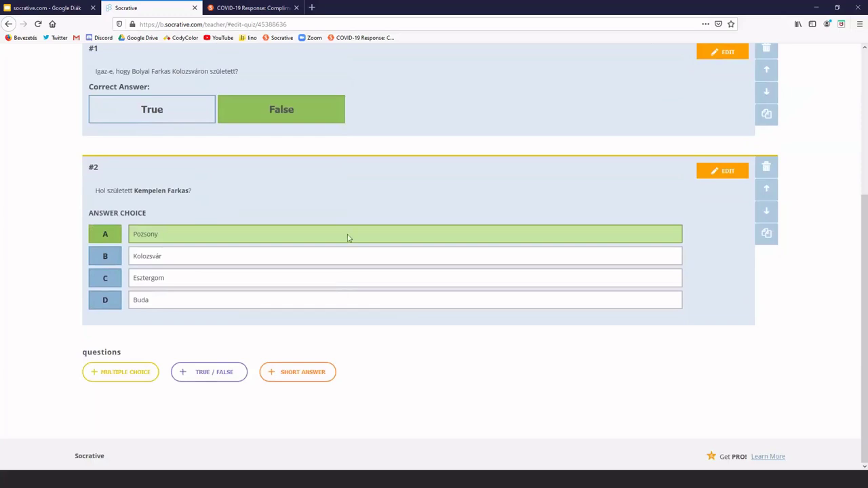
# Add a short-answer question #3 reading 'Milyen állat Akela?'
pyautogui.click(309, 372)
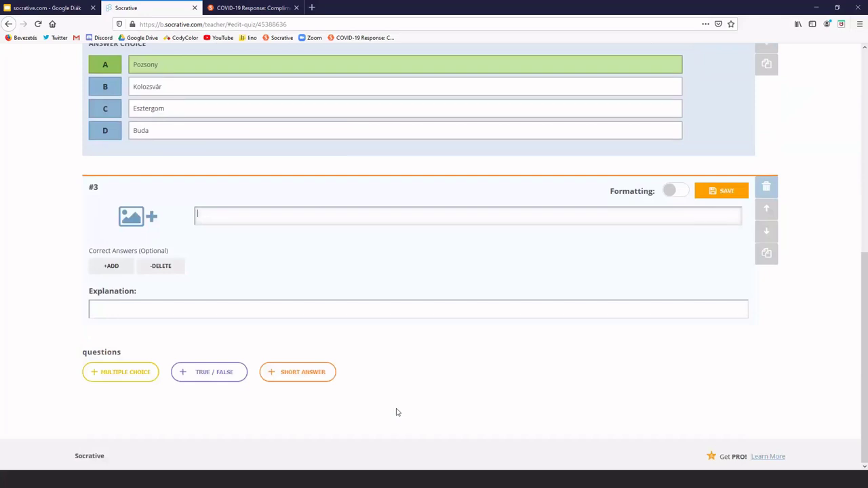
pyautogui.write('Milyen állat Akela?')
# Add 'farkas' and 'egy farkas' as accepted correct answers for question #3
pyautogui.click(112, 266)
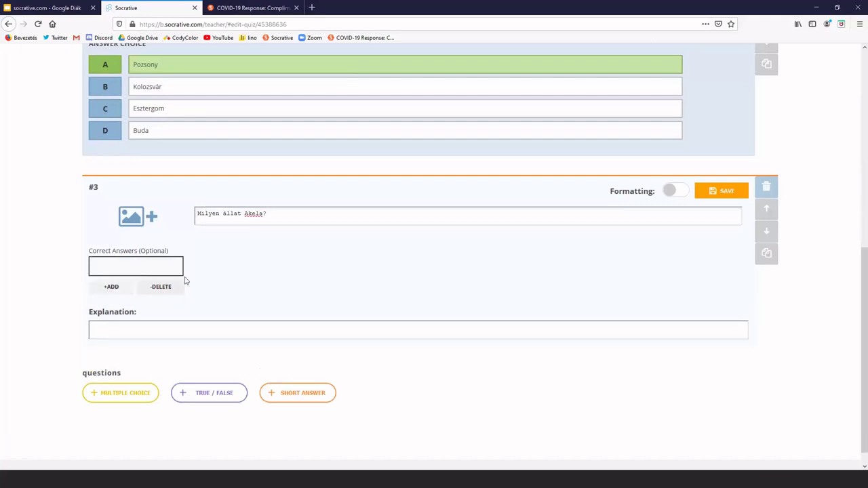
pyautogui.write('farkas')
pyautogui.click(111, 287)
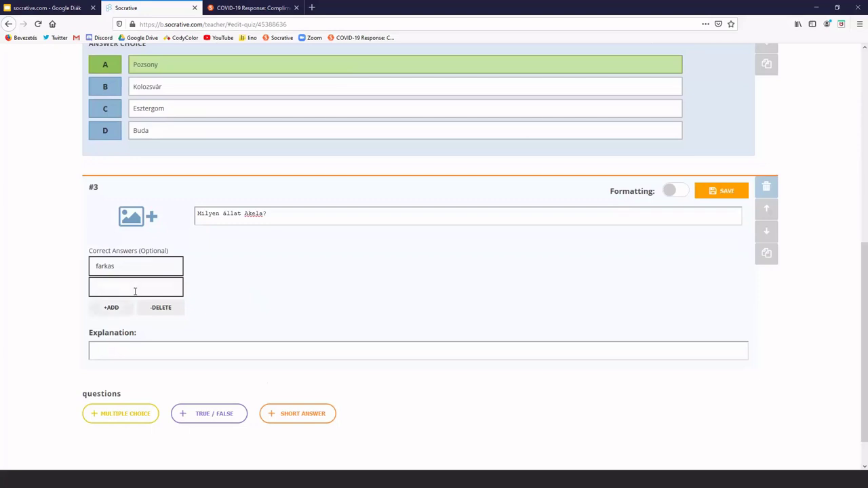
pyautogui.write('egy farkas')
# Save short-answer question #3 and return to the top of the quiz editor
pyautogui.click(727, 192)
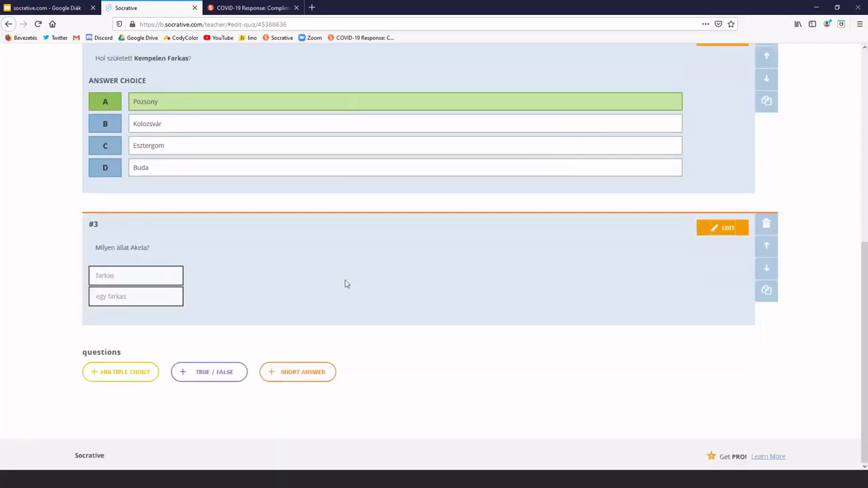
pyautogui.scroll(10, 349, 283)
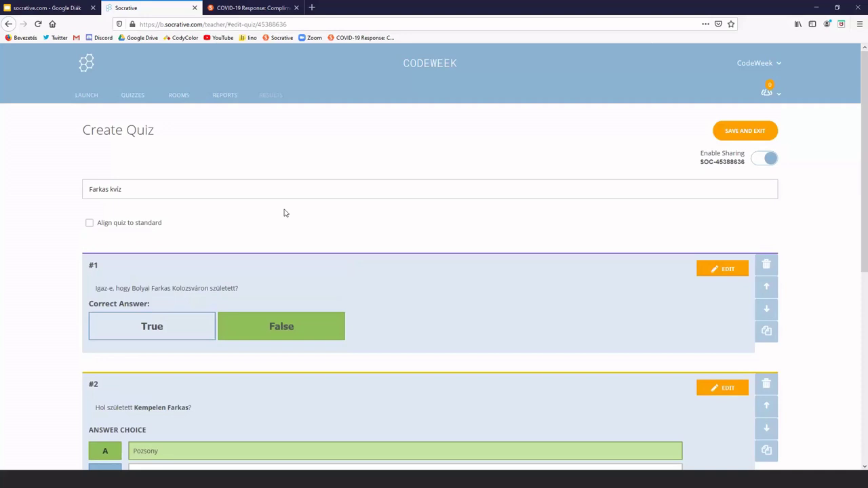
# Save and exit the Farkas kvíz editor, then try creating a folder on the Quizzes page
pyautogui.click(745, 132)
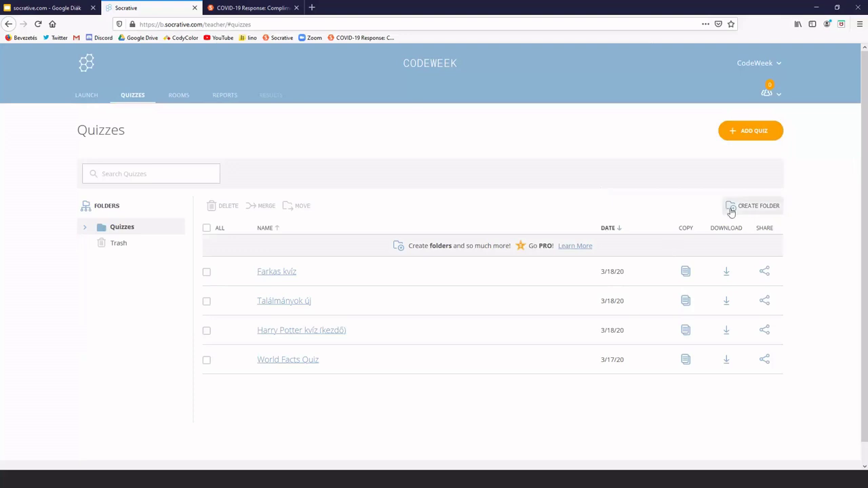
pyautogui.click(765, 207)
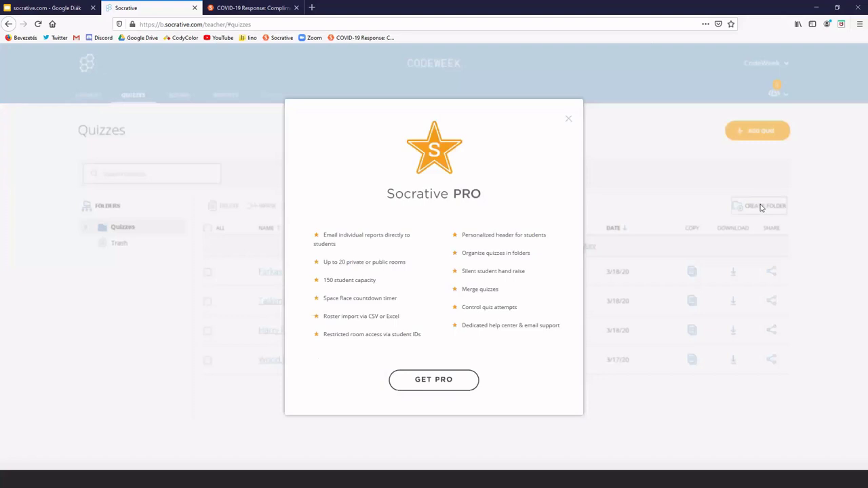
# Close the Socrative PRO upgrade popup
pyautogui.click(568, 119)
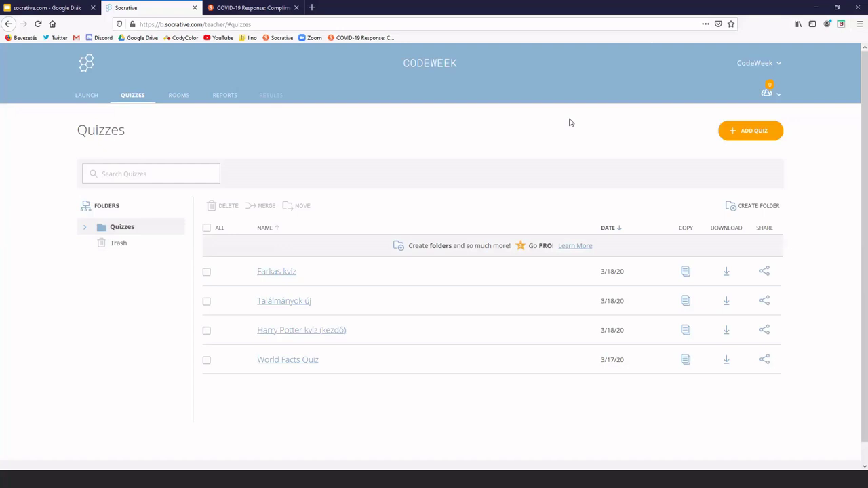
# Read the COVID-19 Response blog post on complimentary Socrative Pro and Showbie Pro, scrolling back to its title
pyautogui.click(270, 8)
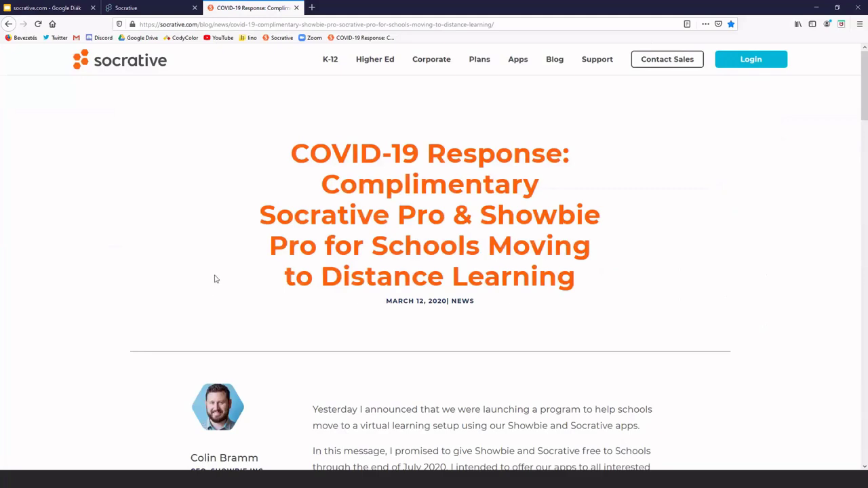
pyautogui.scroll(-4, 214, 278)
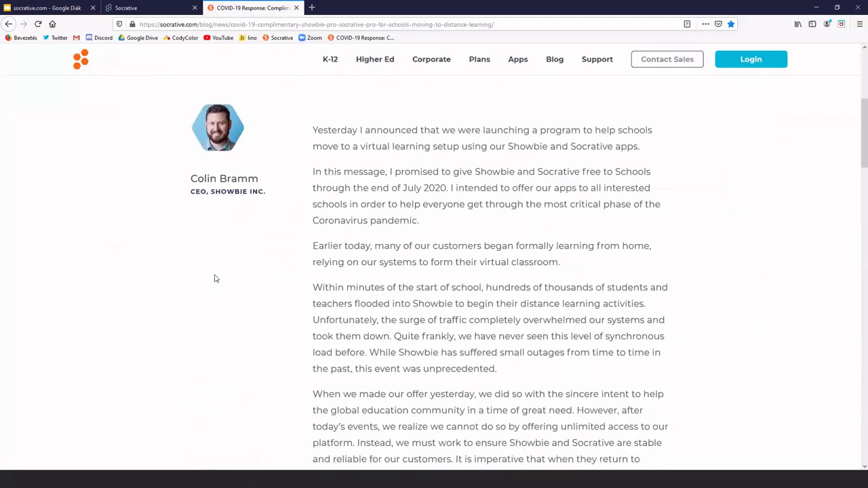
pyautogui.scroll(-6, 214, 279)
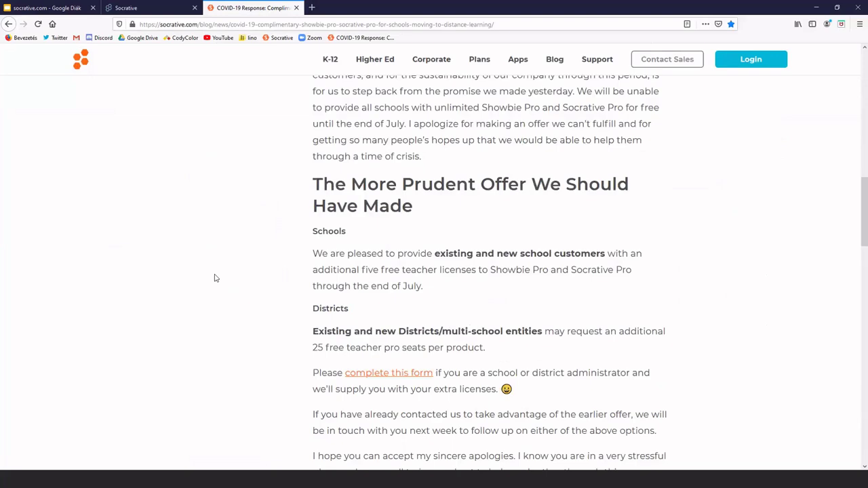
pyautogui.scroll(-1, 214, 278)
pyautogui.scroll(-3, 215, 278)
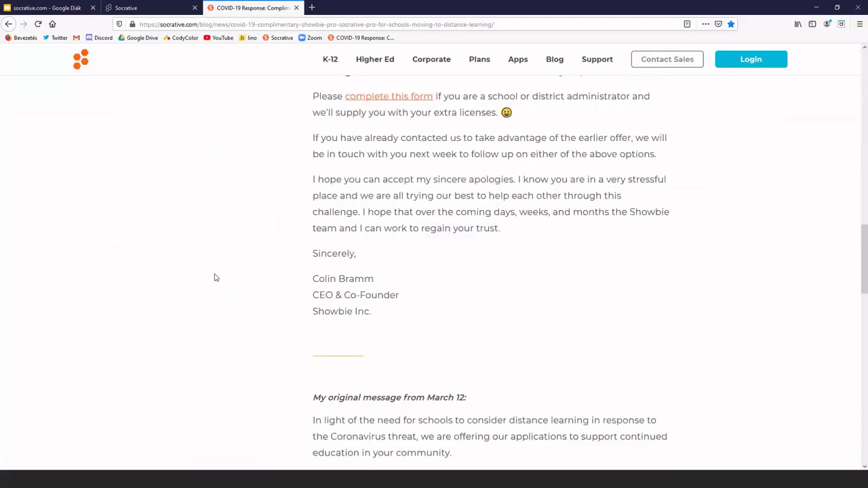
pyautogui.scroll(15, 214, 278)
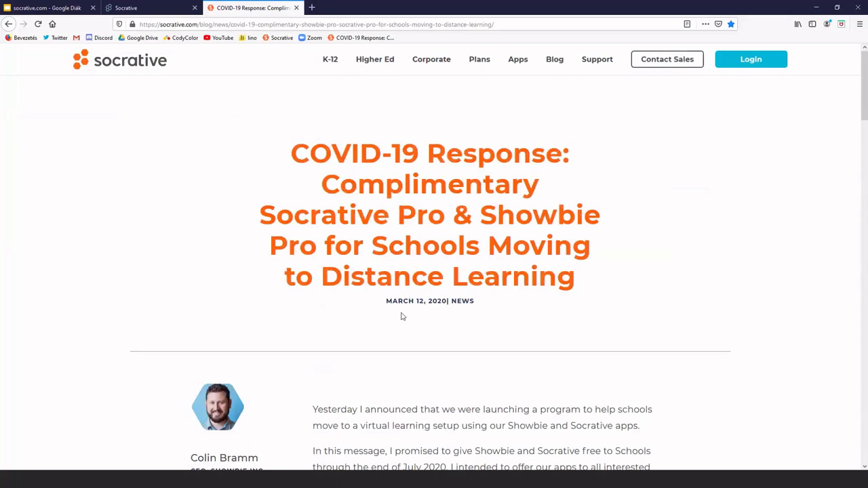
# Return to Socrative's Launch page and bring up the Launch Quiz list of saved quizzes
pyautogui.click(150, 12)
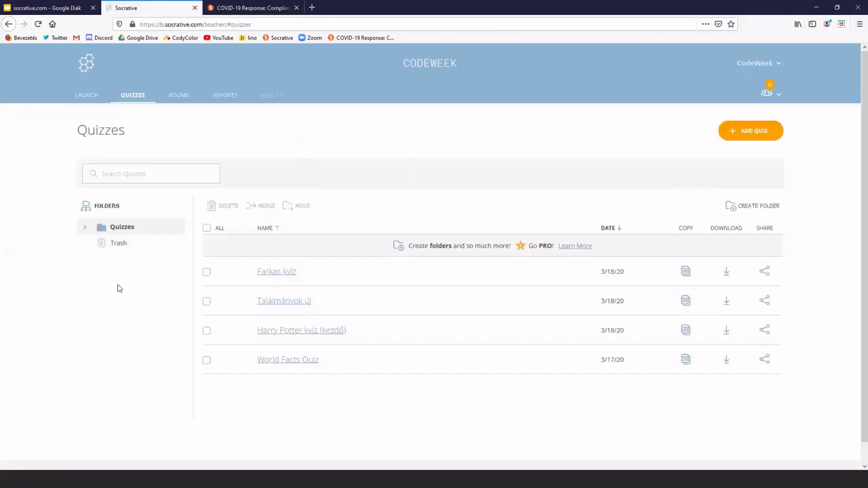
pyautogui.scroll(-1, 117, 288)
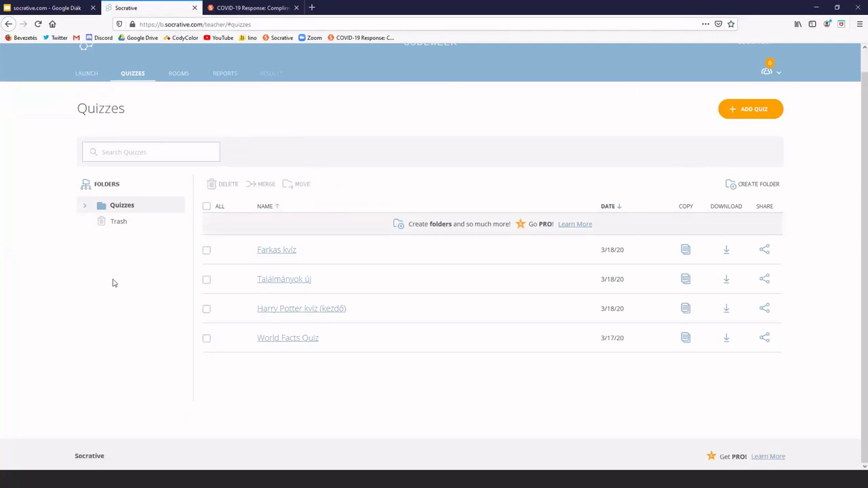
pyautogui.scroll(1, 115, 285)
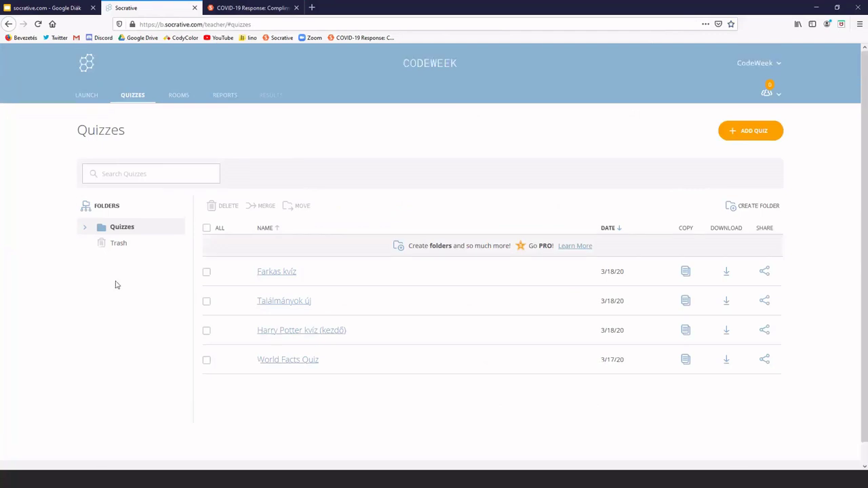
pyautogui.click(81, 99)
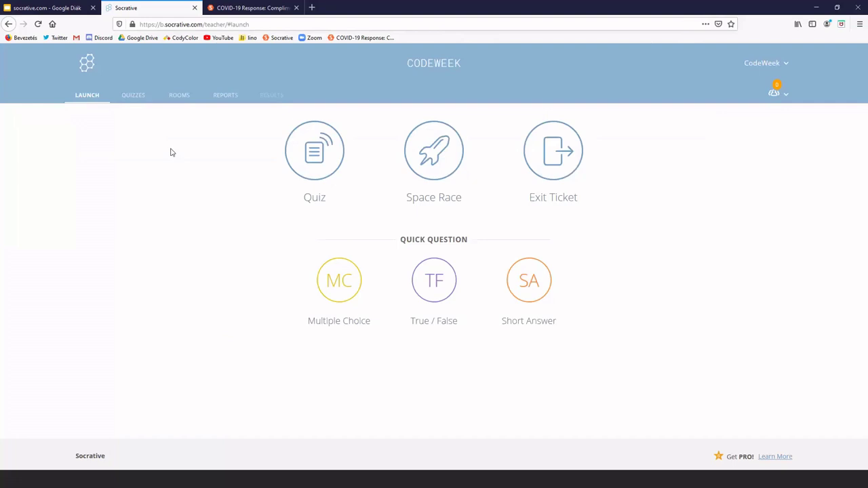
pyautogui.click(325, 170)
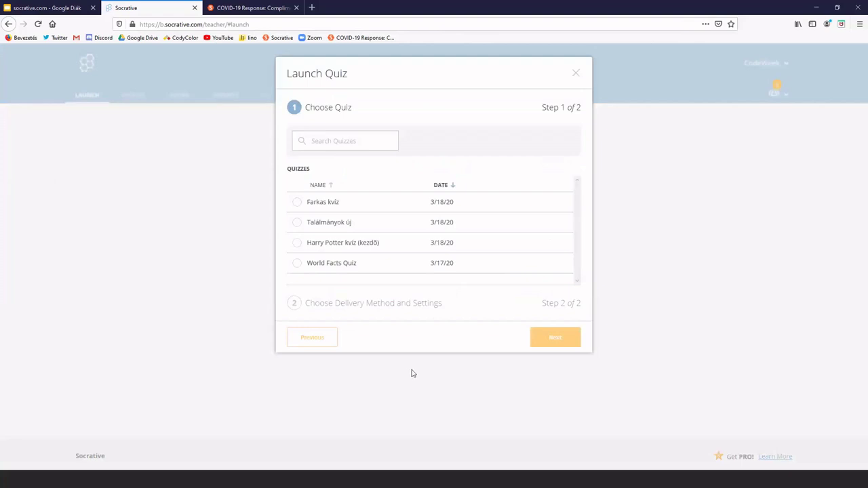
# Pick Farkas kvíz as the quiz to launch and advance to step 2
pyautogui.click(314, 205)
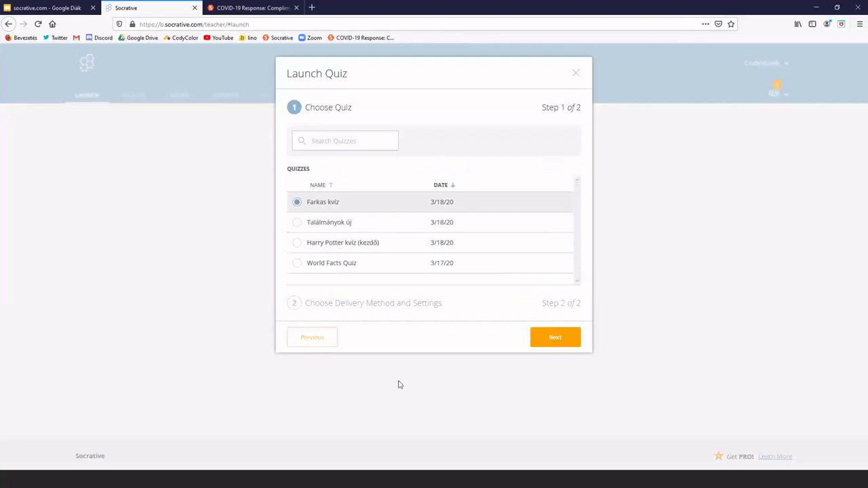
pyautogui.click(556, 346)
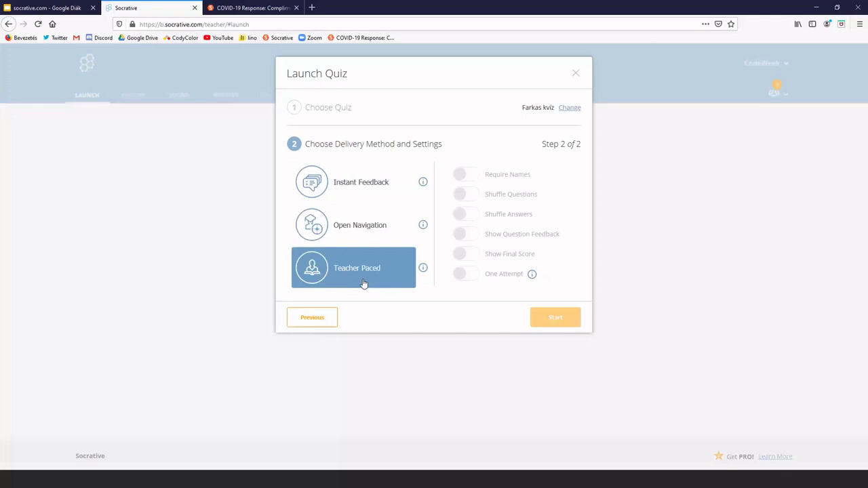
# Deliver Farkas kvíz with Instant Feedback, enabling Shuffle Questions, Shuffle Answers and Show Final Score
pyautogui.click(359, 193)
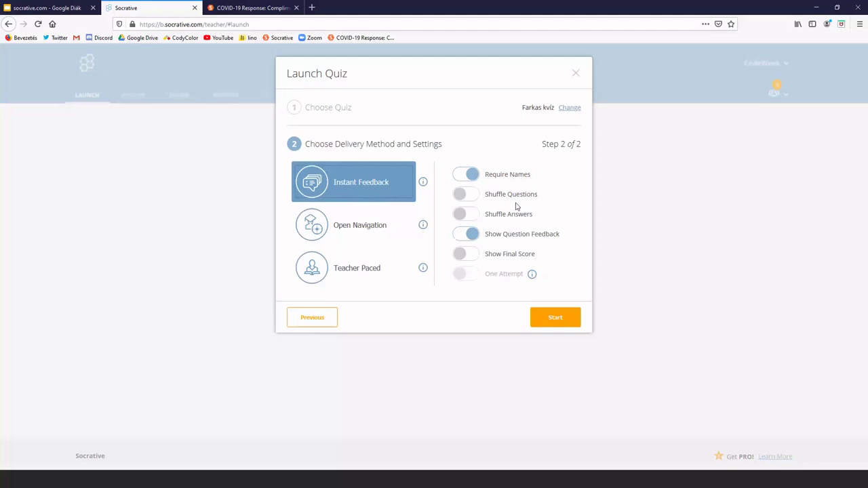
pyautogui.click(464, 195)
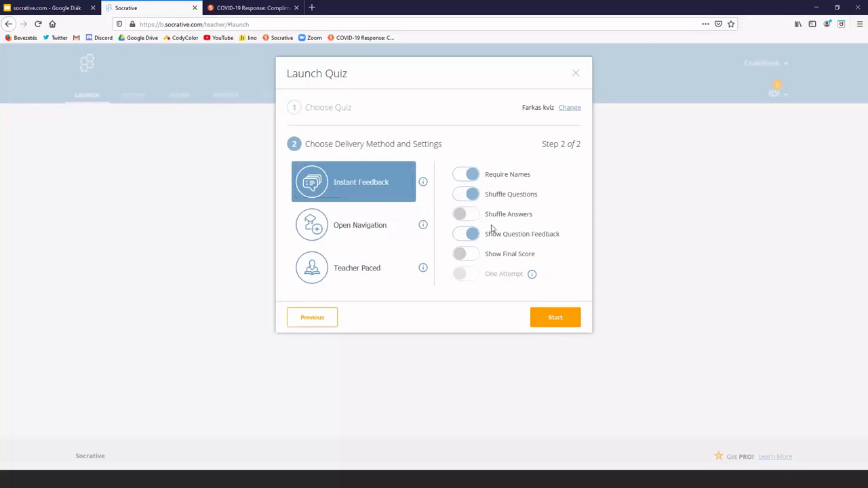
pyautogui.click(461, 215)
pyautogui.click(475, 261)
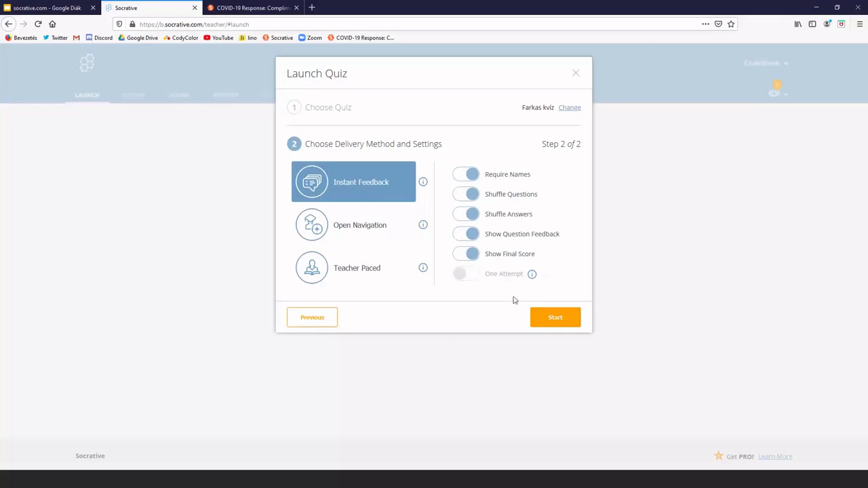
# Start the Farkas kvíz activity from the Launch Quiz dialog
pyautogui.click(547, 323)
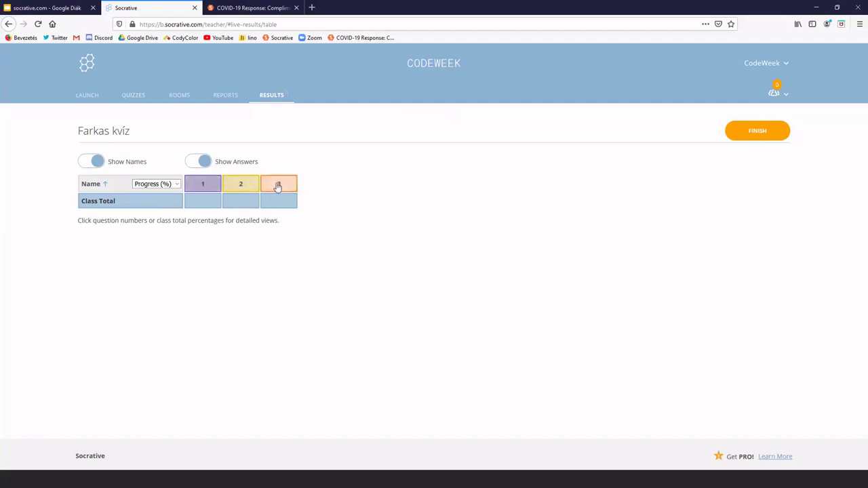
pyautogui.click(278, 185)
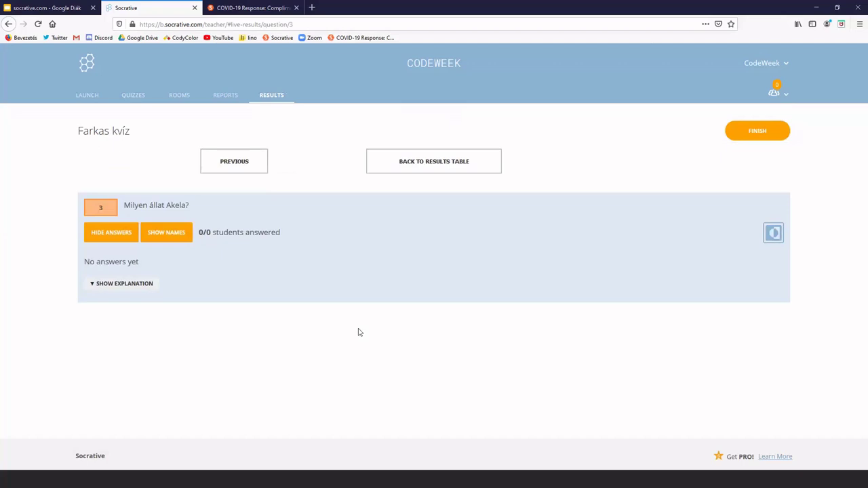
pyautogui.click(440, 174)
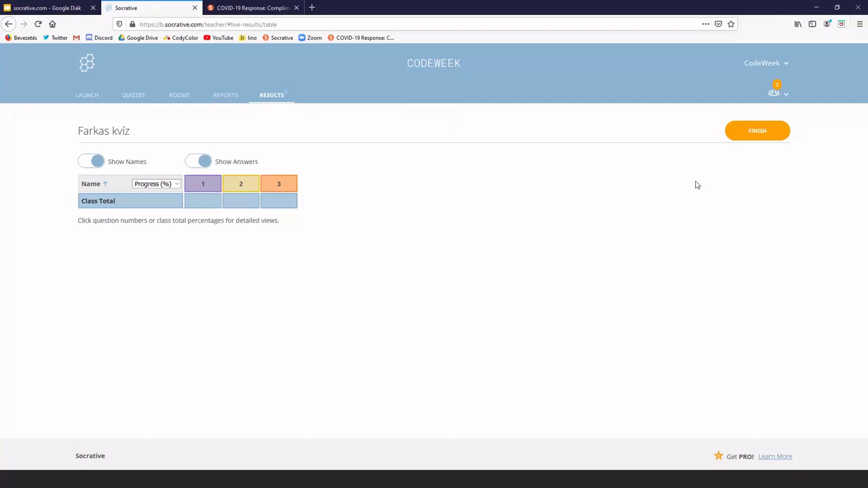
# Finish and confirm ending Farkas kvíz, then open Create Reports from the final results
pyautogui.click(762, 137)
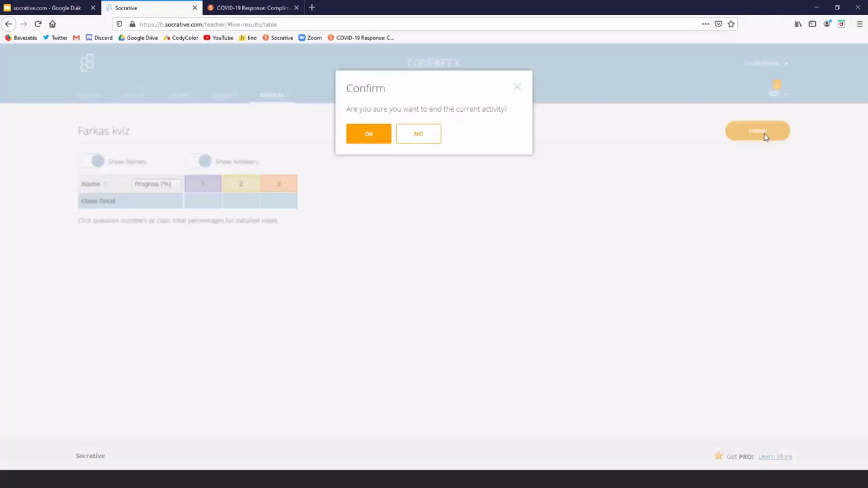
pyautogui.click(382, 139)
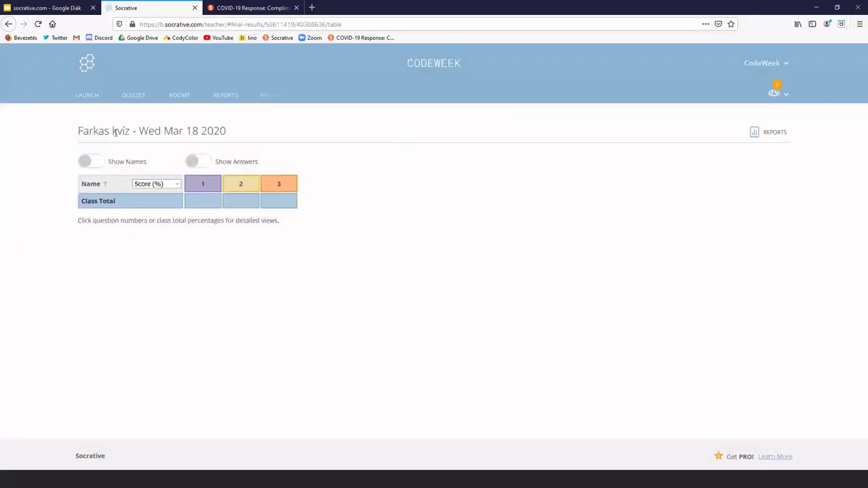
pyautogui.moveTo(137, 134); pyautogui.dragTo(227, 133)
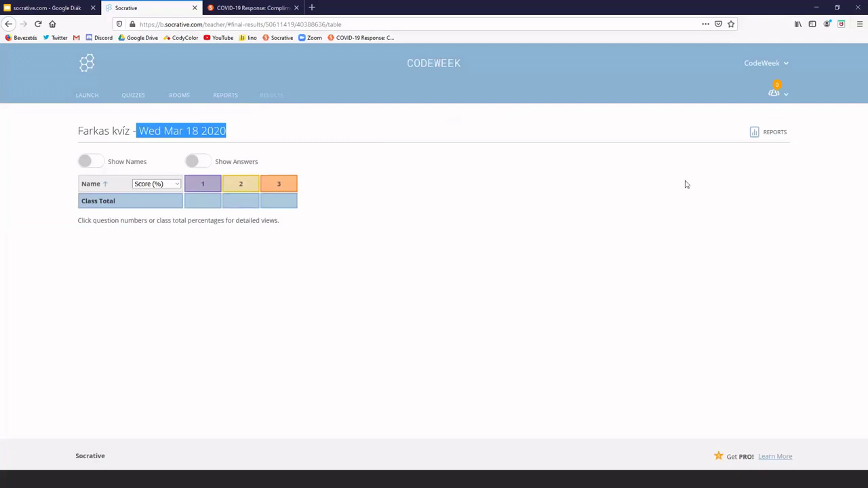
pyautogui.click(774, 133)
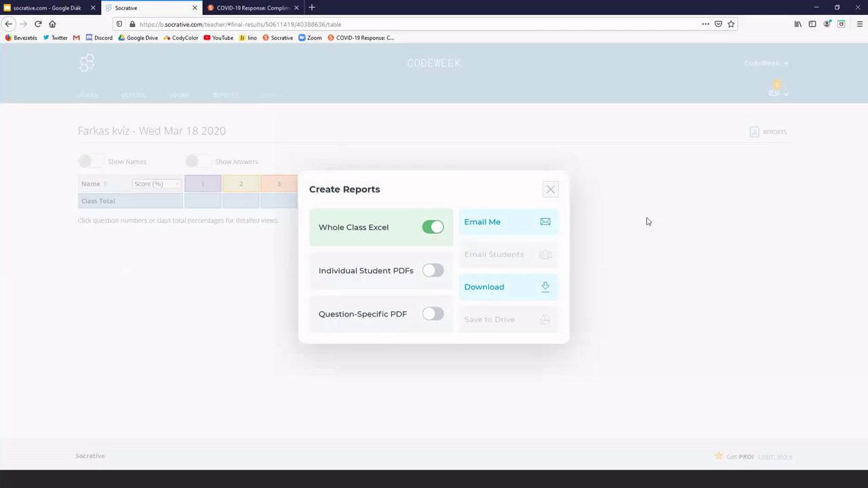
# Switch on Individual Student PDFs and Question-Specific PDF alongside Whole Class Excel
pyautogui.click(434, 272)
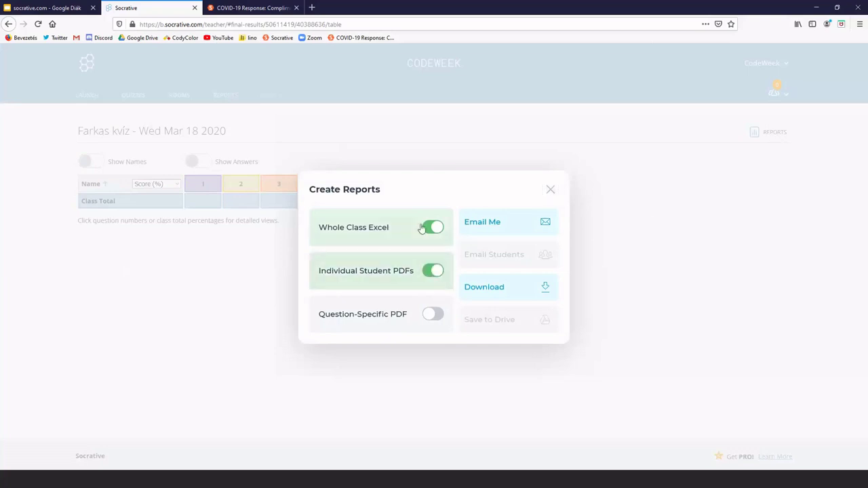
pyautogui.click(434, 315)
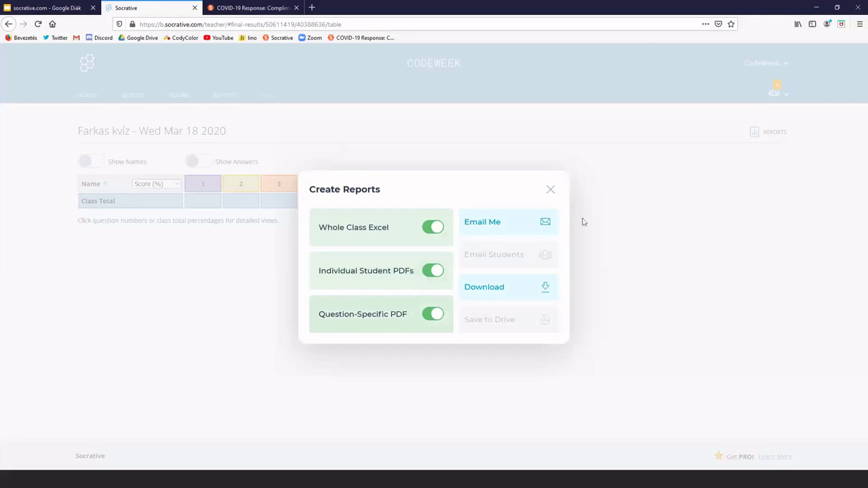
# Close the Create Reports dialog without generating reports and go to the LAUNCH page
pyautogui.click(550, 192)
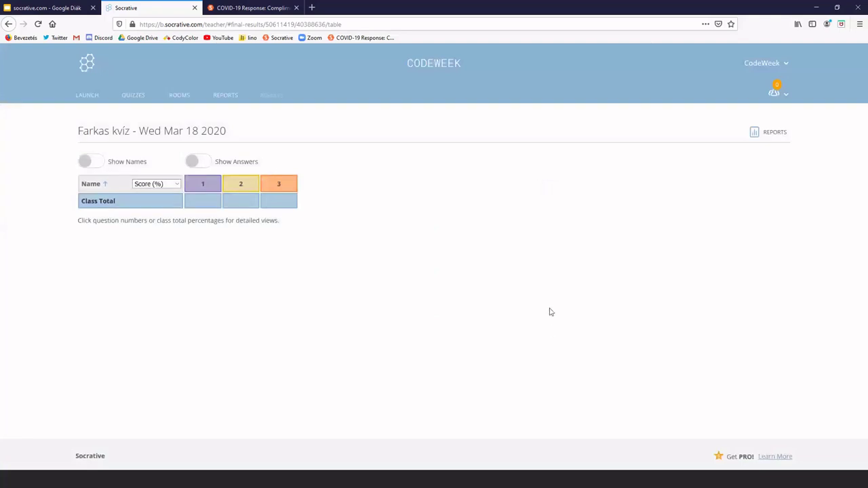
pyautogui.click(96, 97)
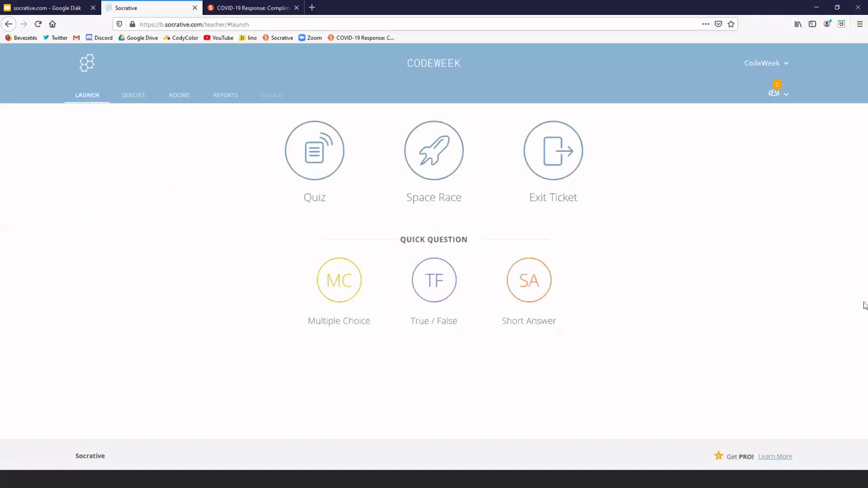